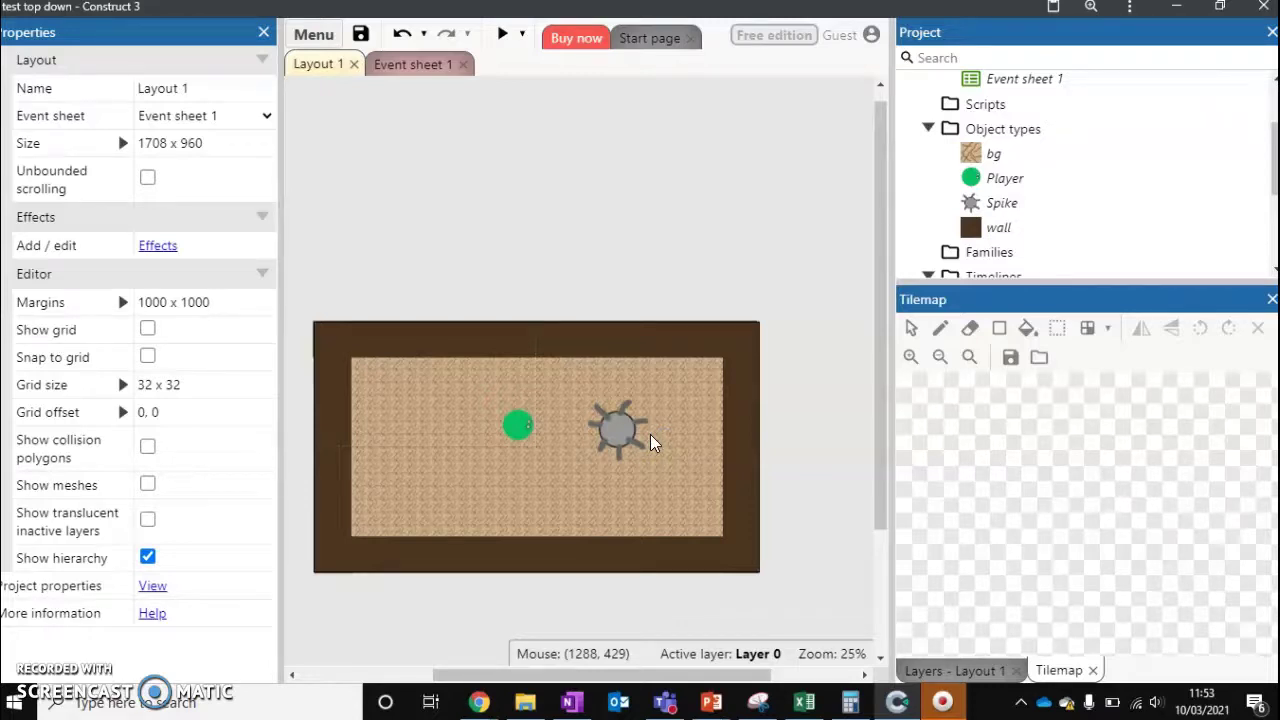
- Clone the Spike object type, and clone that copy as well, to have three spike object types
right_click(1018, 205)
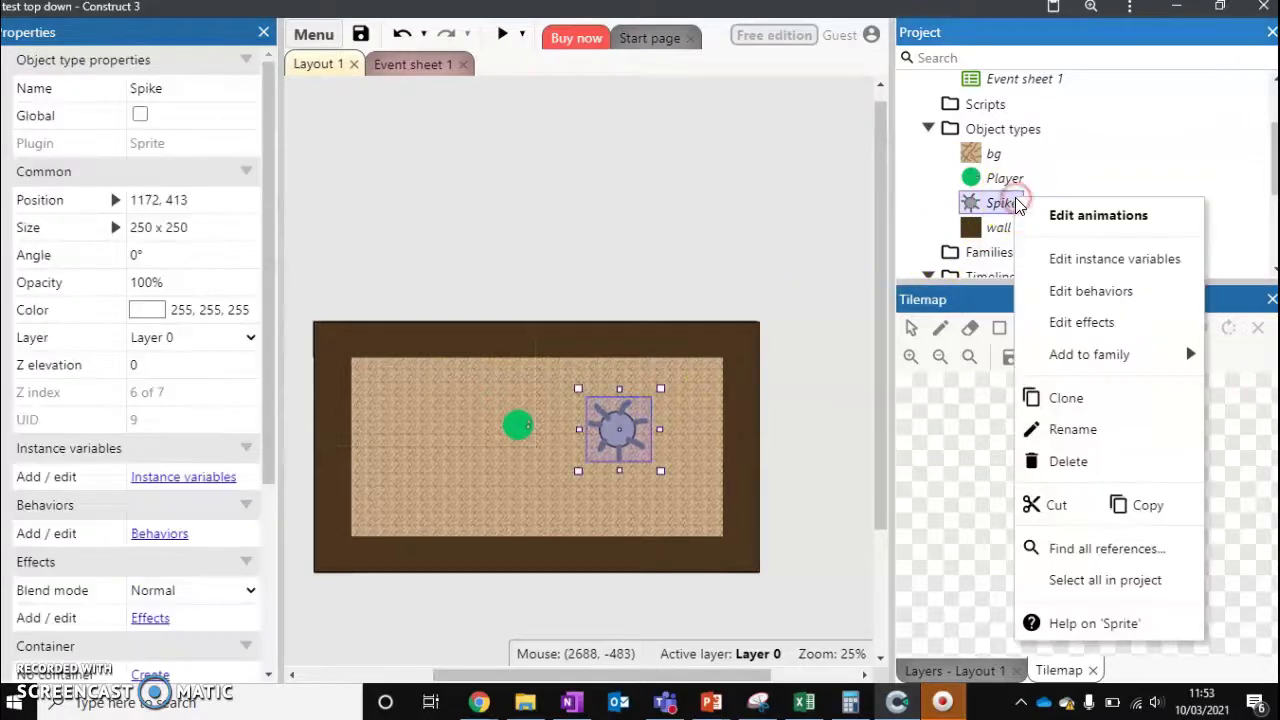
left_click(1075, 397)
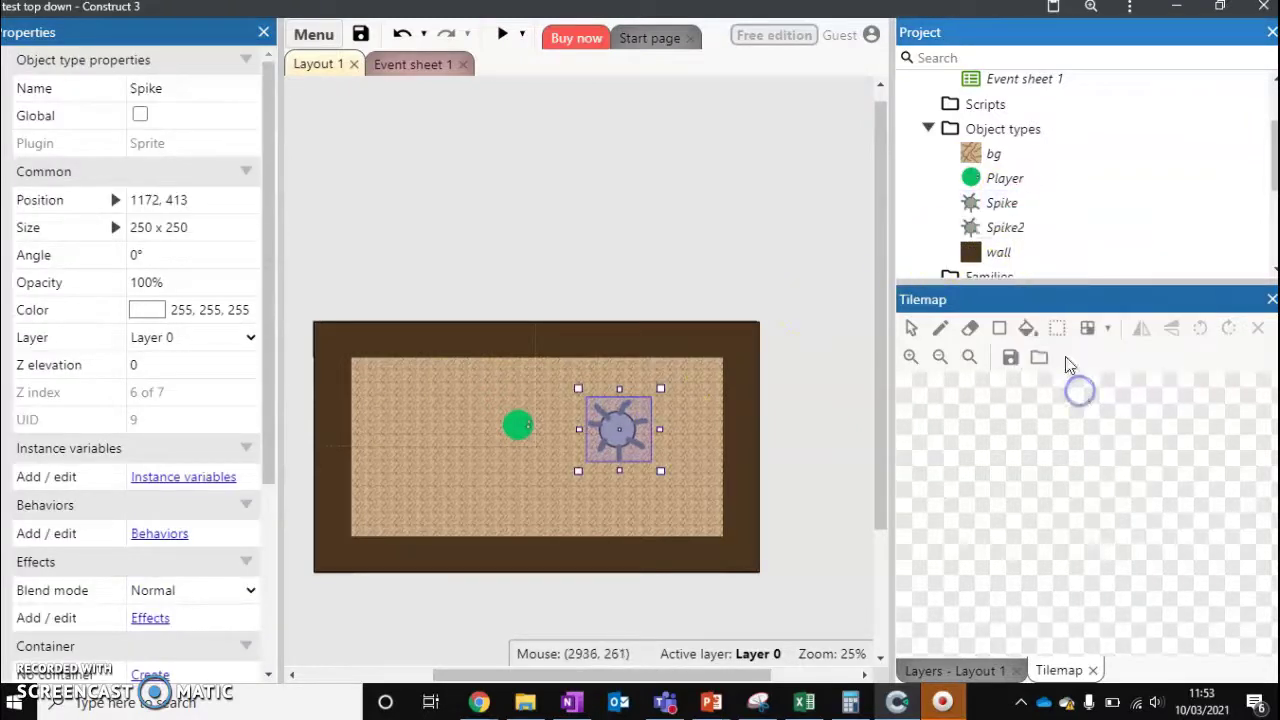
right_click(1025, 229)
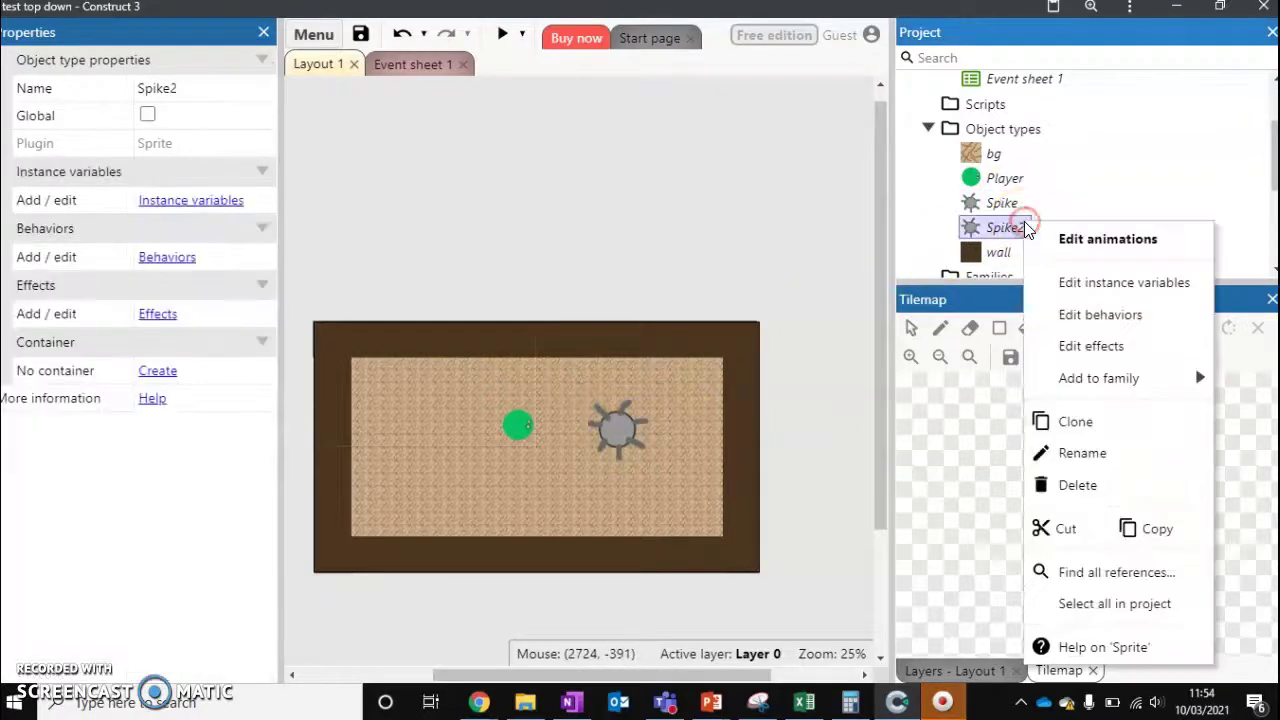
left_click(1099, 420)
- Add the Sine behavior to the original Spike object type
left_click(998, 204)
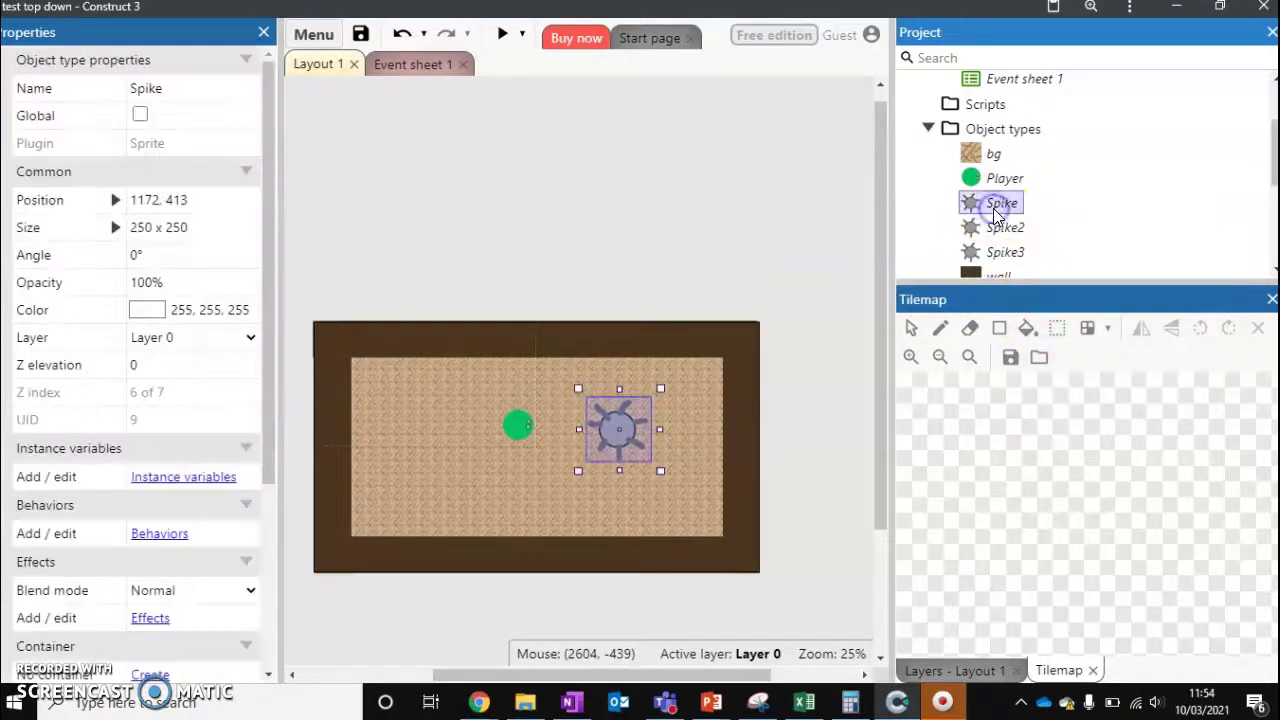
right_click(996, 212)
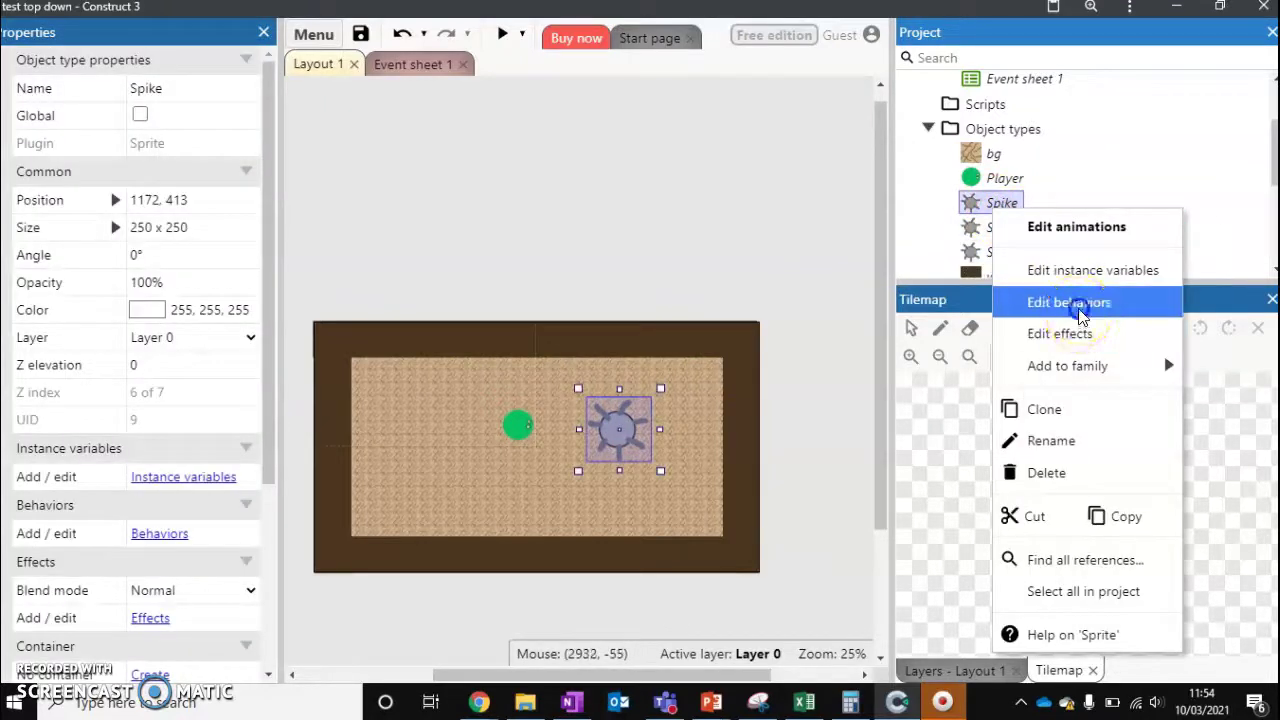
left_click(1048, 302)
left_click(734, 300)
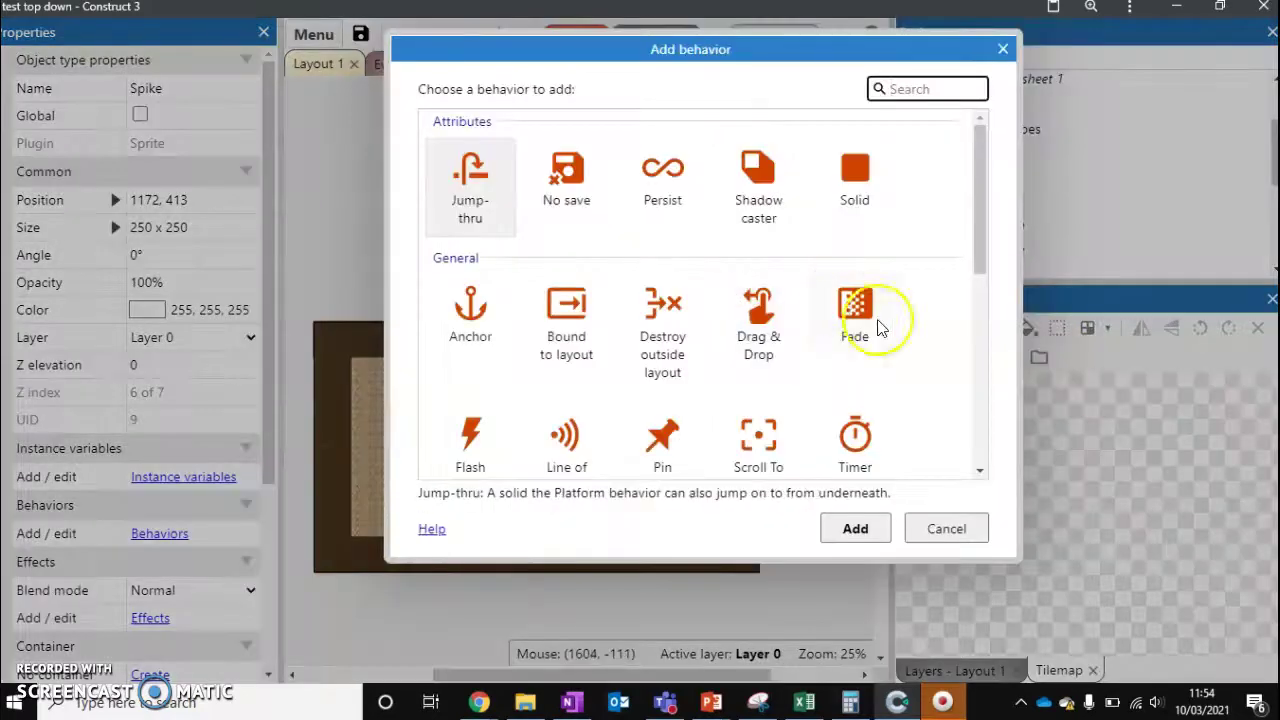
left_click_drag(976, 255, 1014, 447)
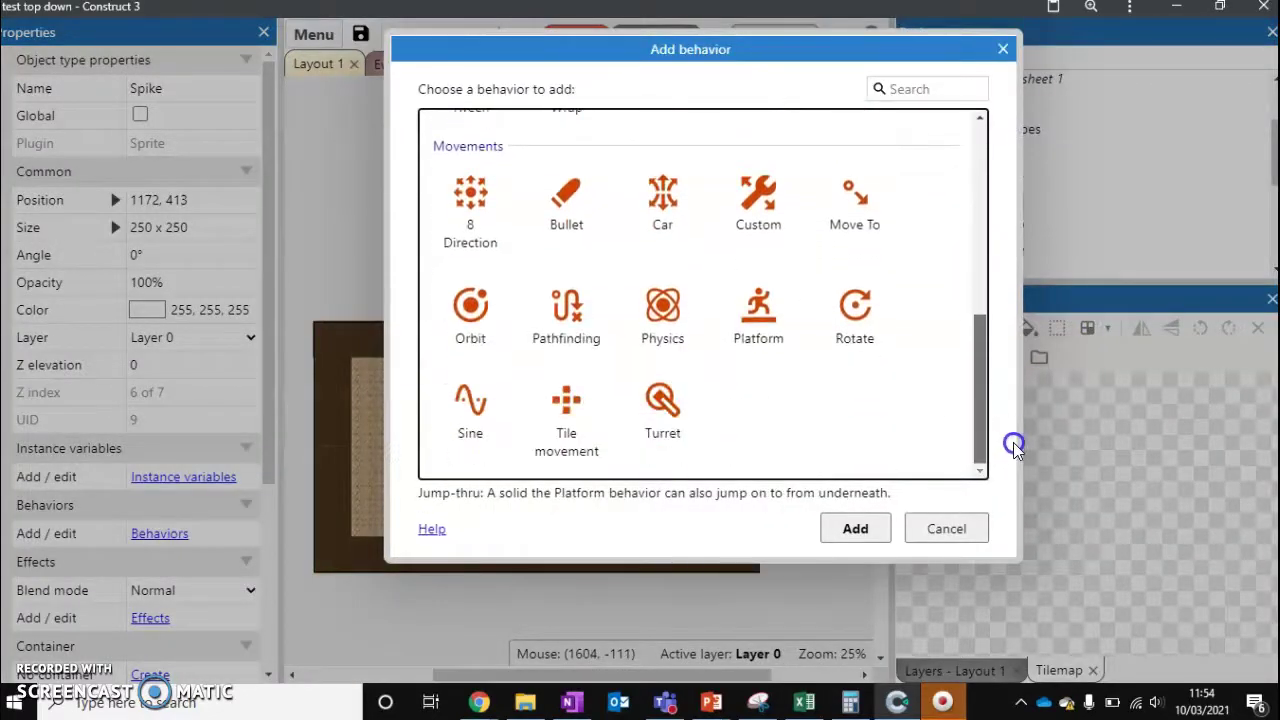
left_click(486, 418)
left_click(826, 540)
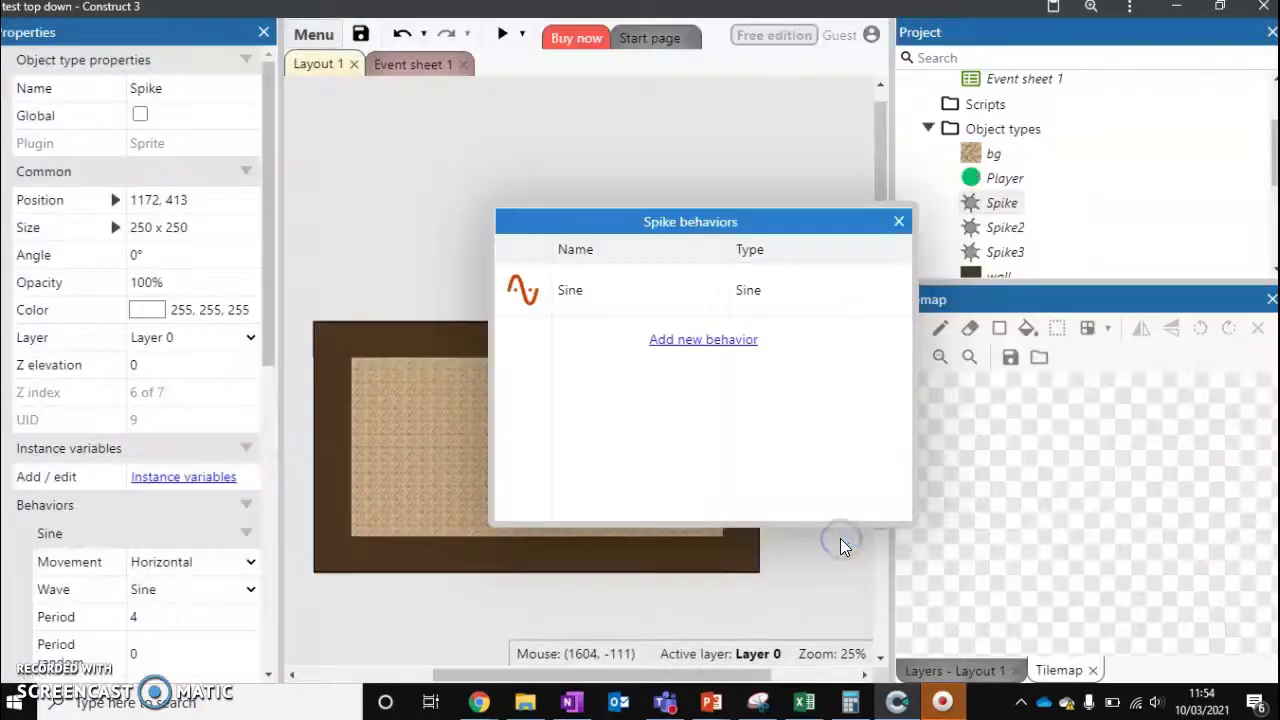
left_click(901, 232)
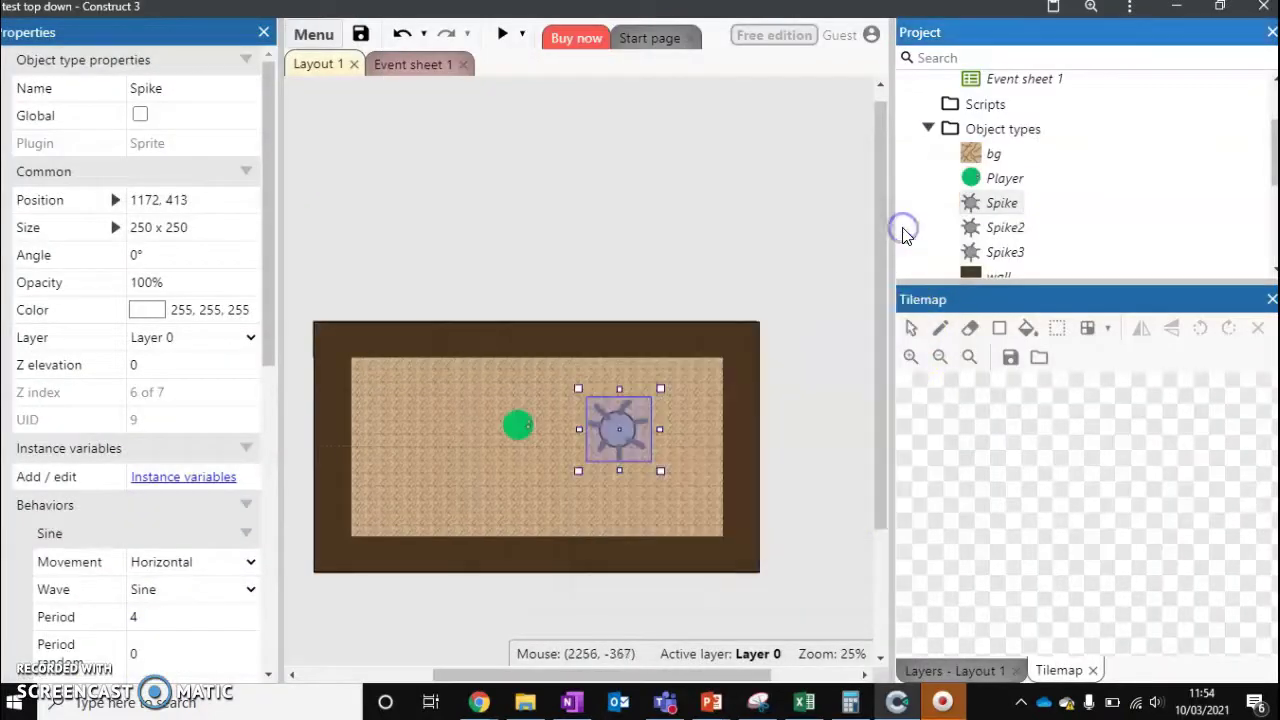
- Shrink the Spike to about 118 x 134, move it to about 1162, 259, and set its Sine magnitude to 200
left_click_drag(646, 456, 618, 394)
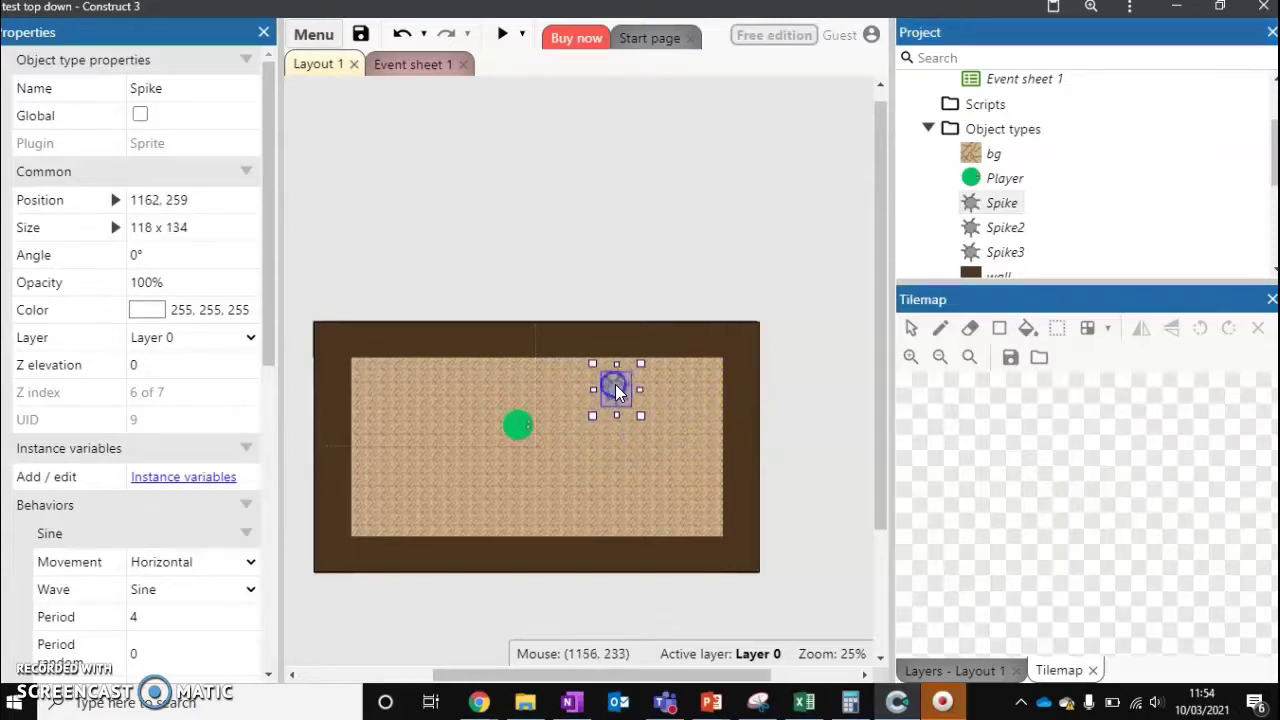
left_click_drag(277, 347, 275, 492)
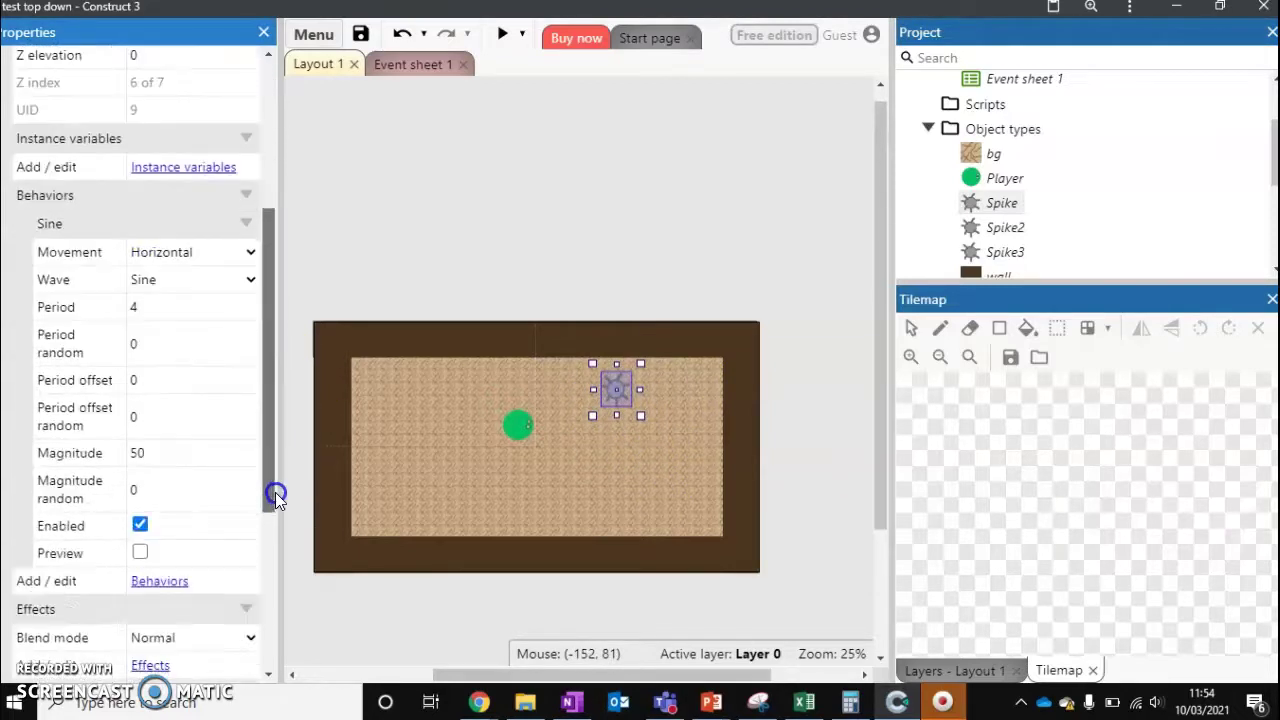
left_click(252, 281)
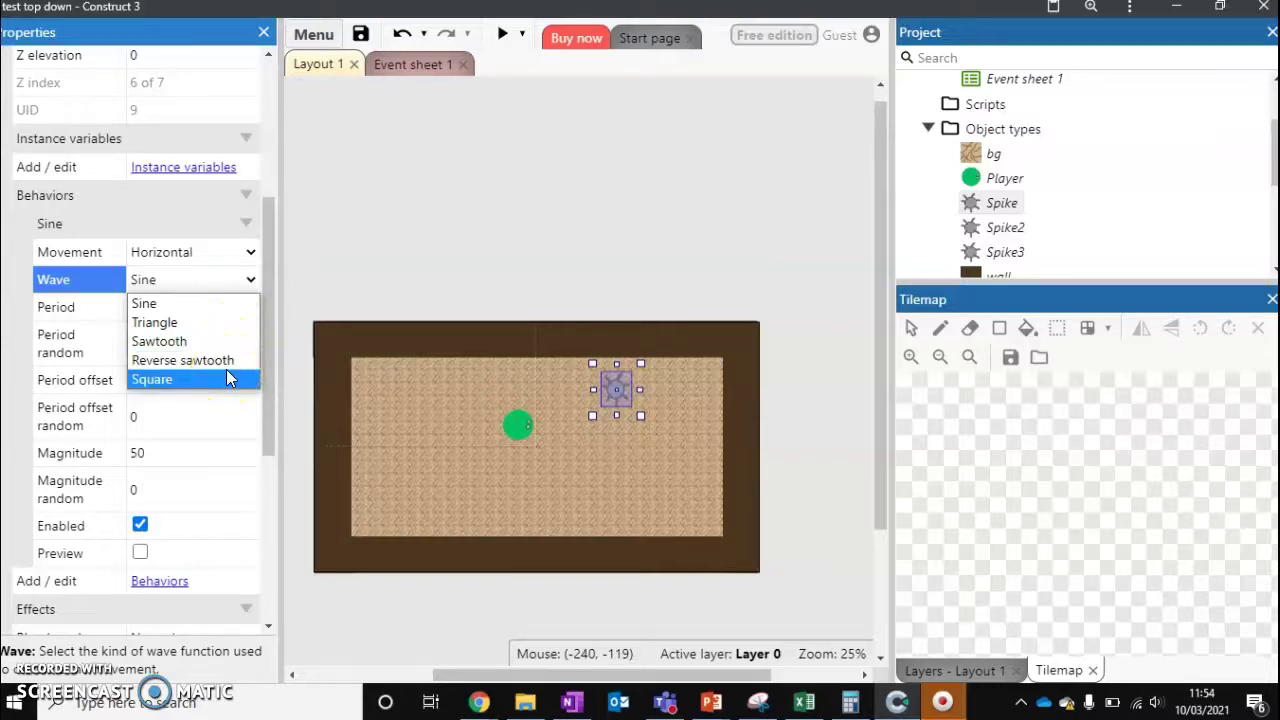
left_click(250, 283)
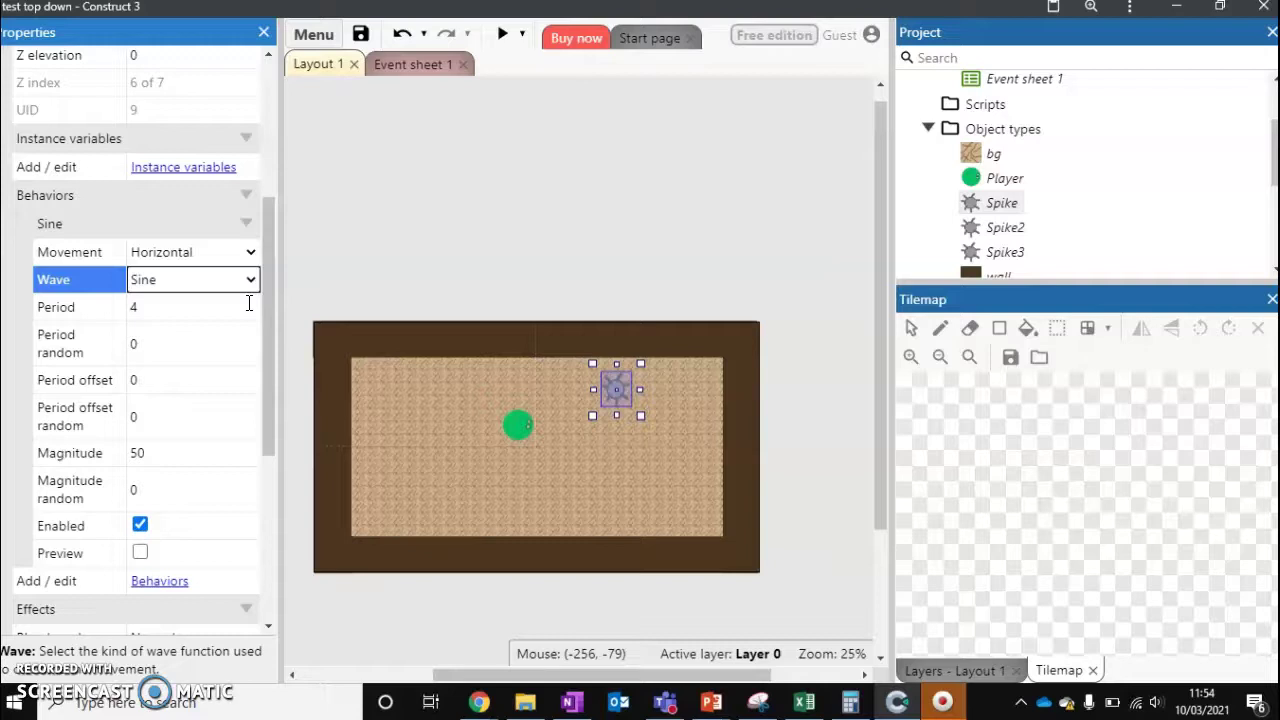
left_click(186, 451)
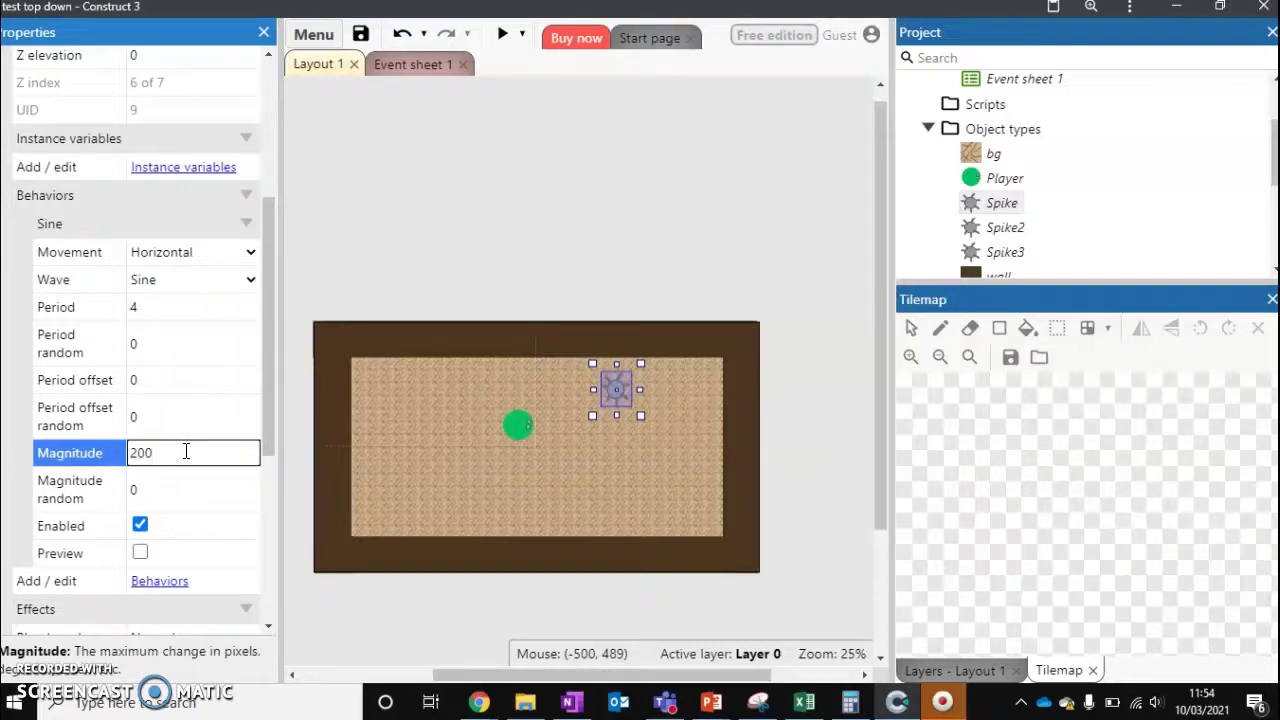
left_click(365, 278)
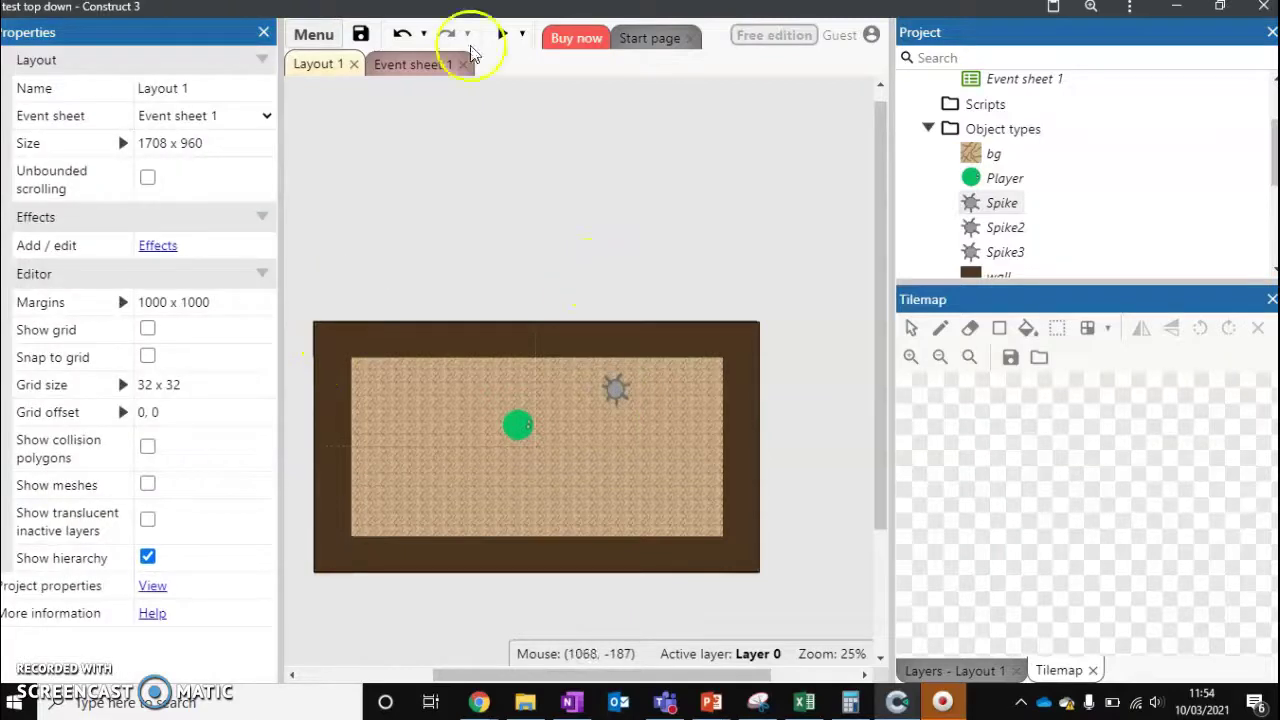
- Preview the layout and move the player to check the Spike's horizontal sine movement
left_click(506, 37)
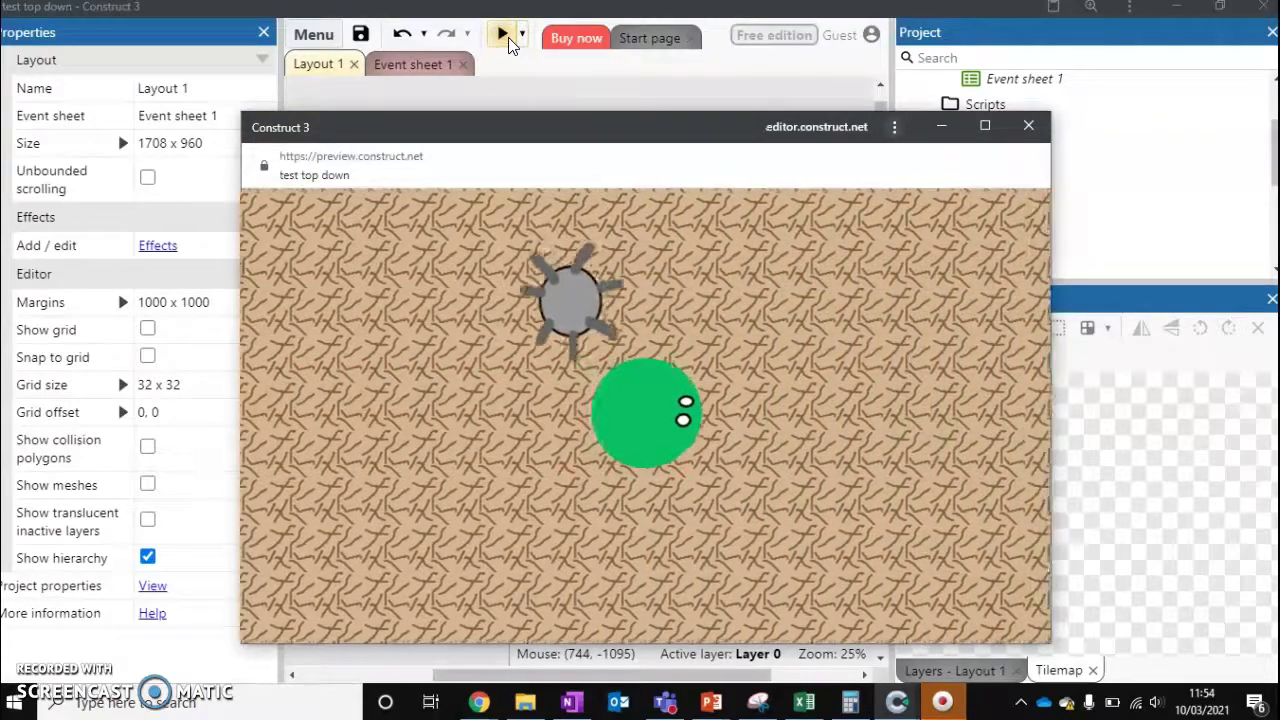
key("Right")
key("Right")
key("Up")
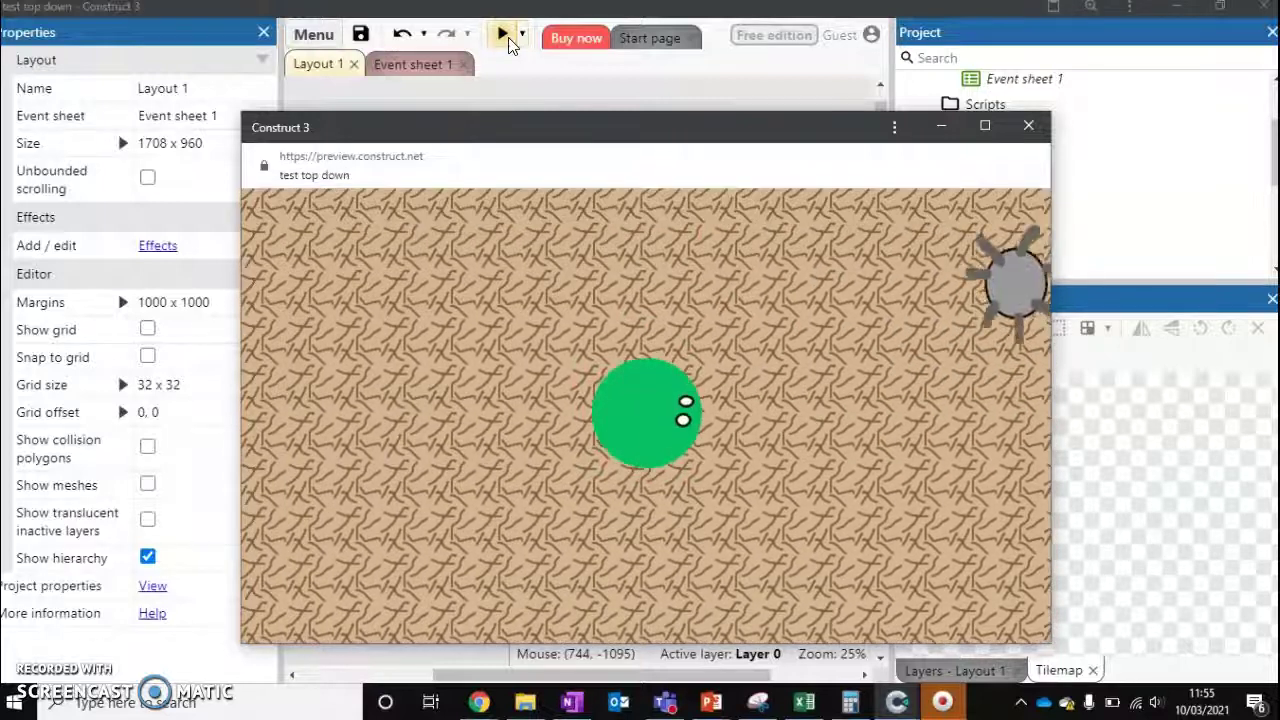
left_click(1029, 127)
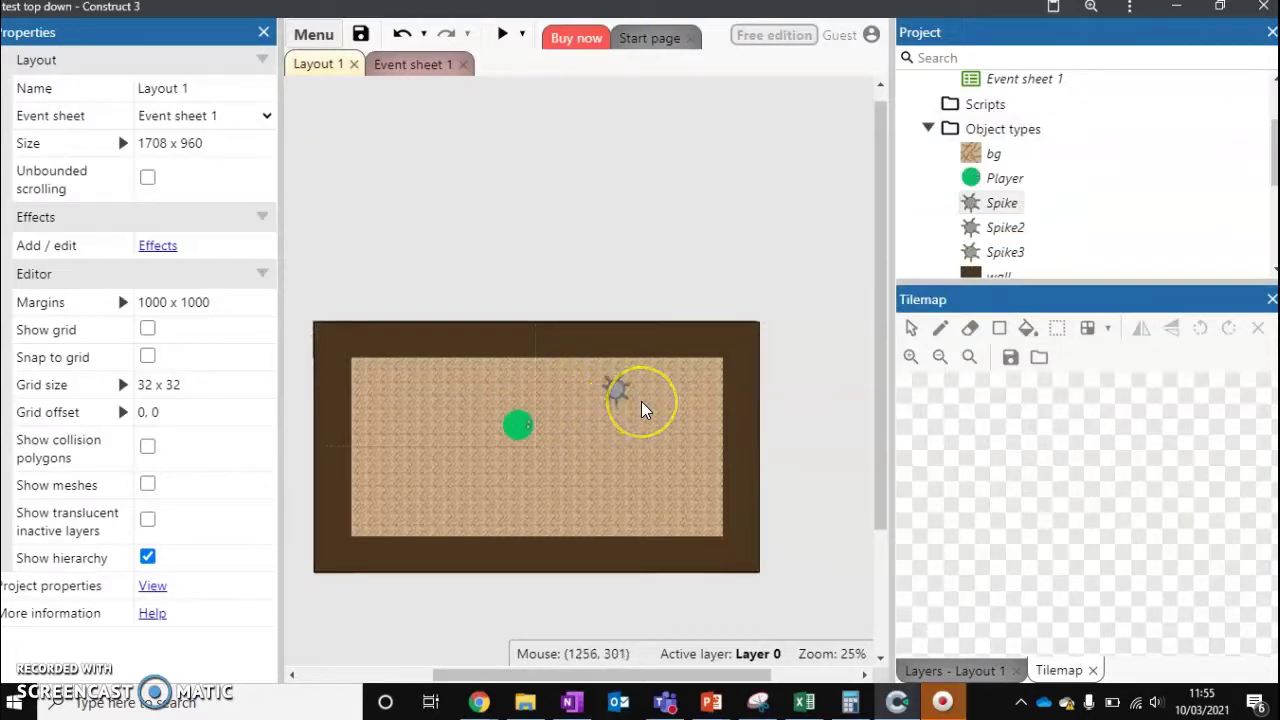
- Place a Spike2 in the layout below the Spike at about 1179, 459 and add the Rotate behavior to it
left_click_drag(1000, 228, 620, 447)
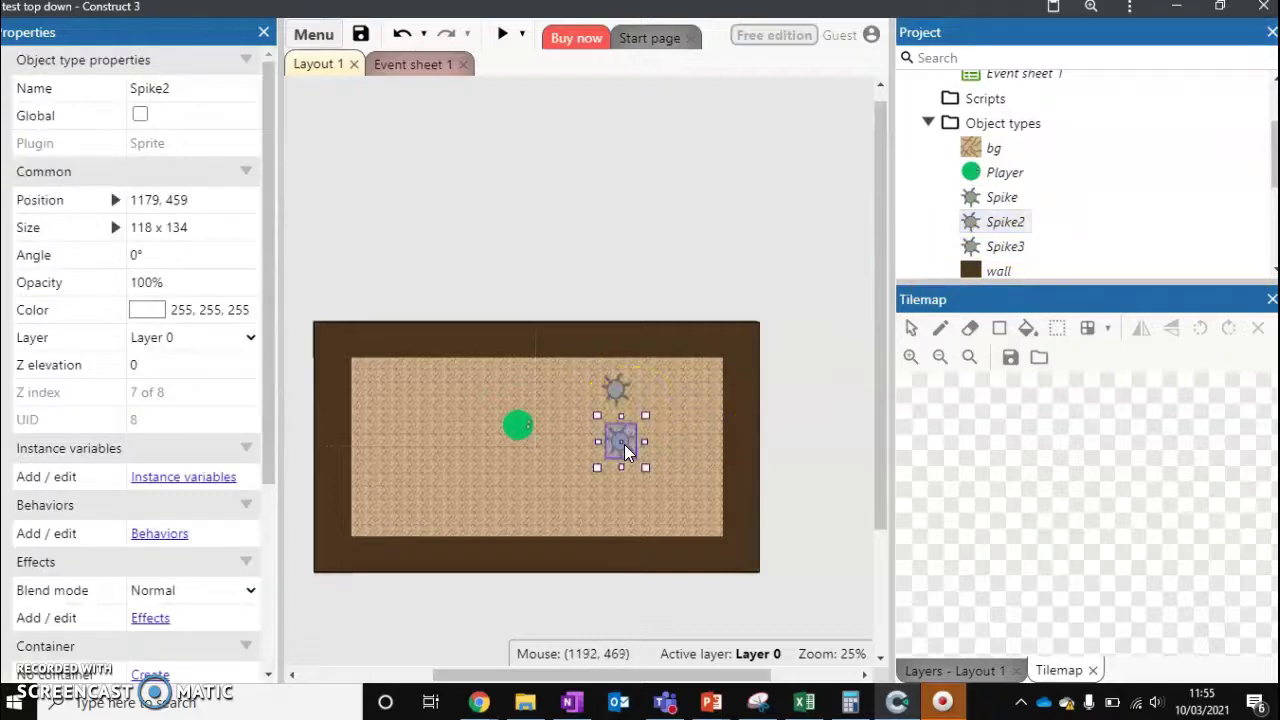
right_click(625, 446)
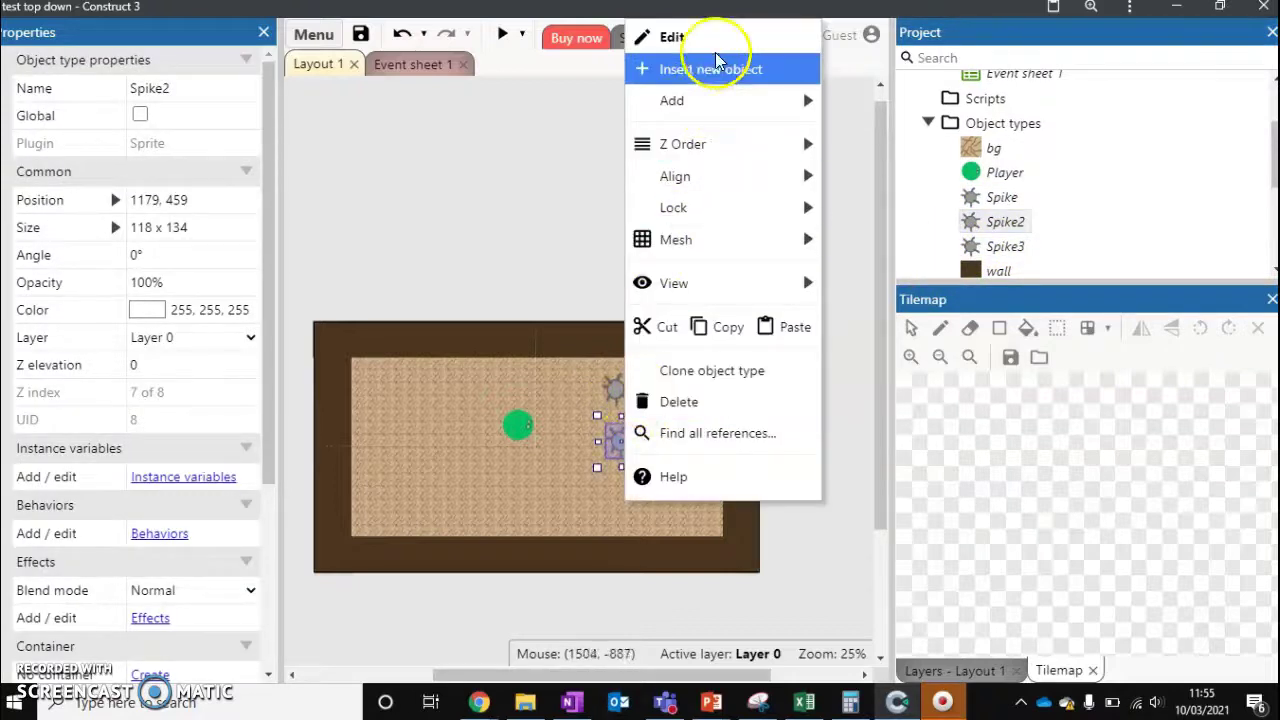
left_click(1004, 222)
right_click(1008, 226)
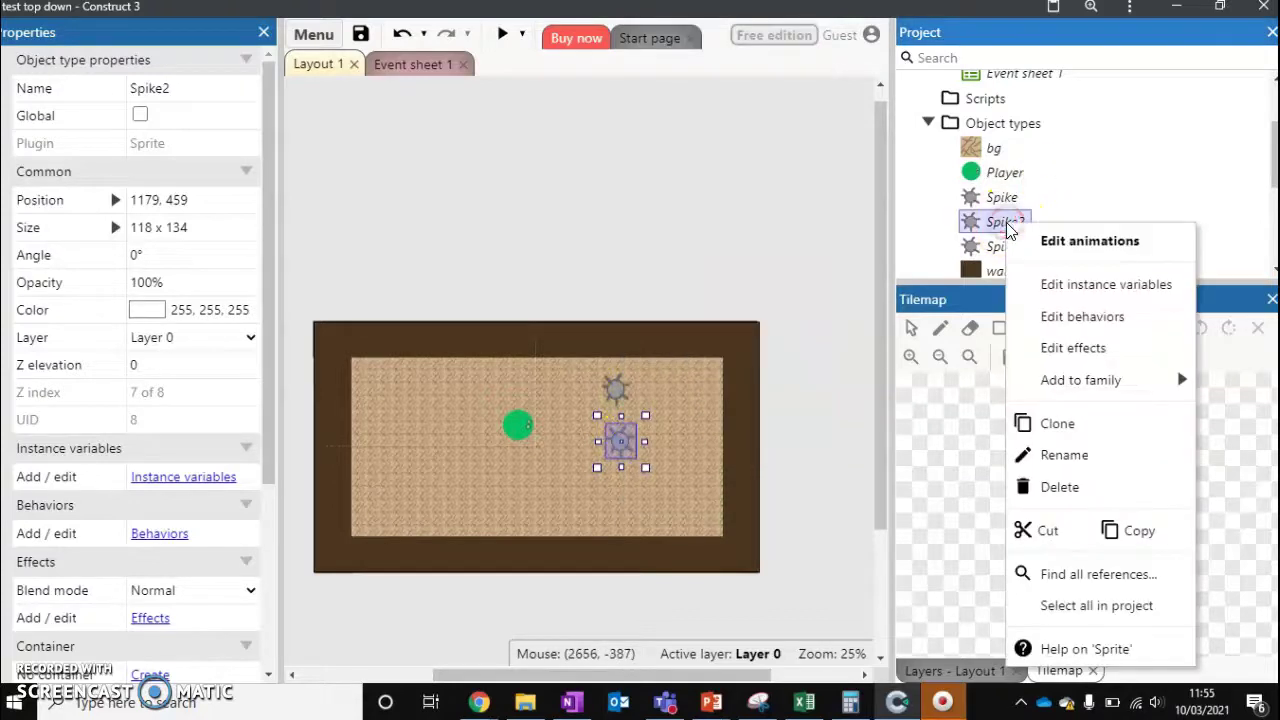
left_click(1082, 316)
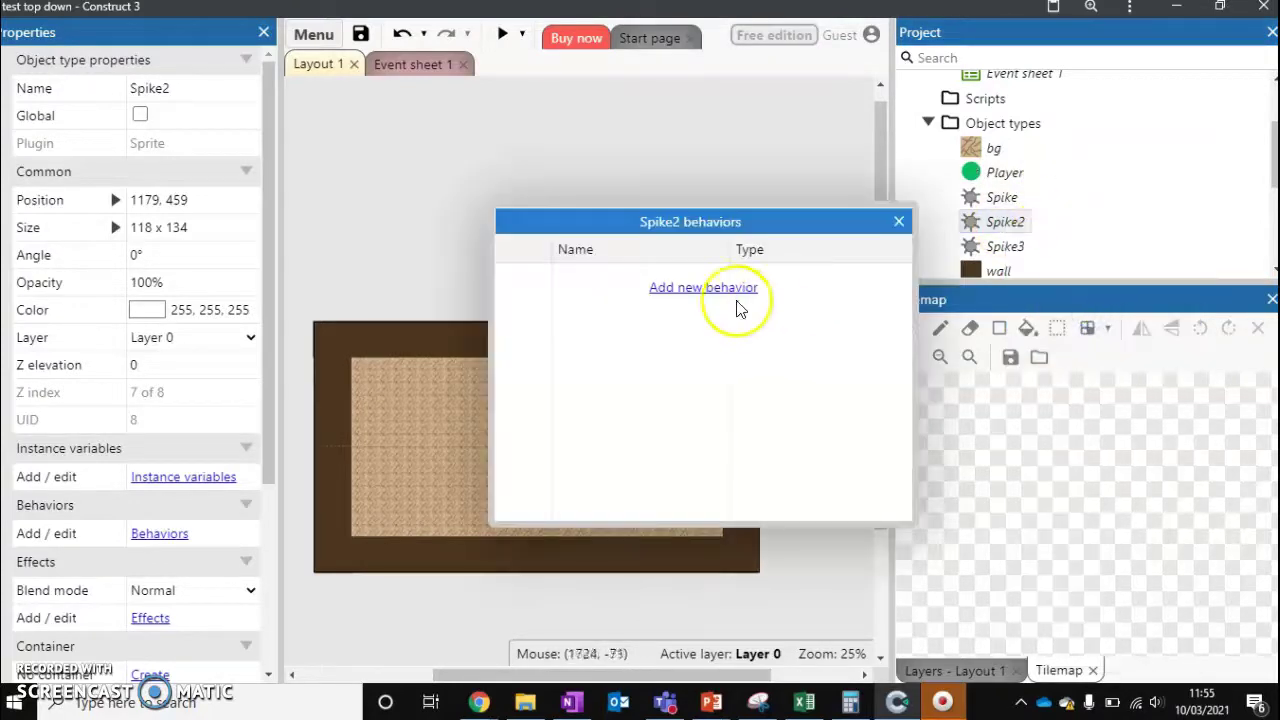
left_click(738, 290)
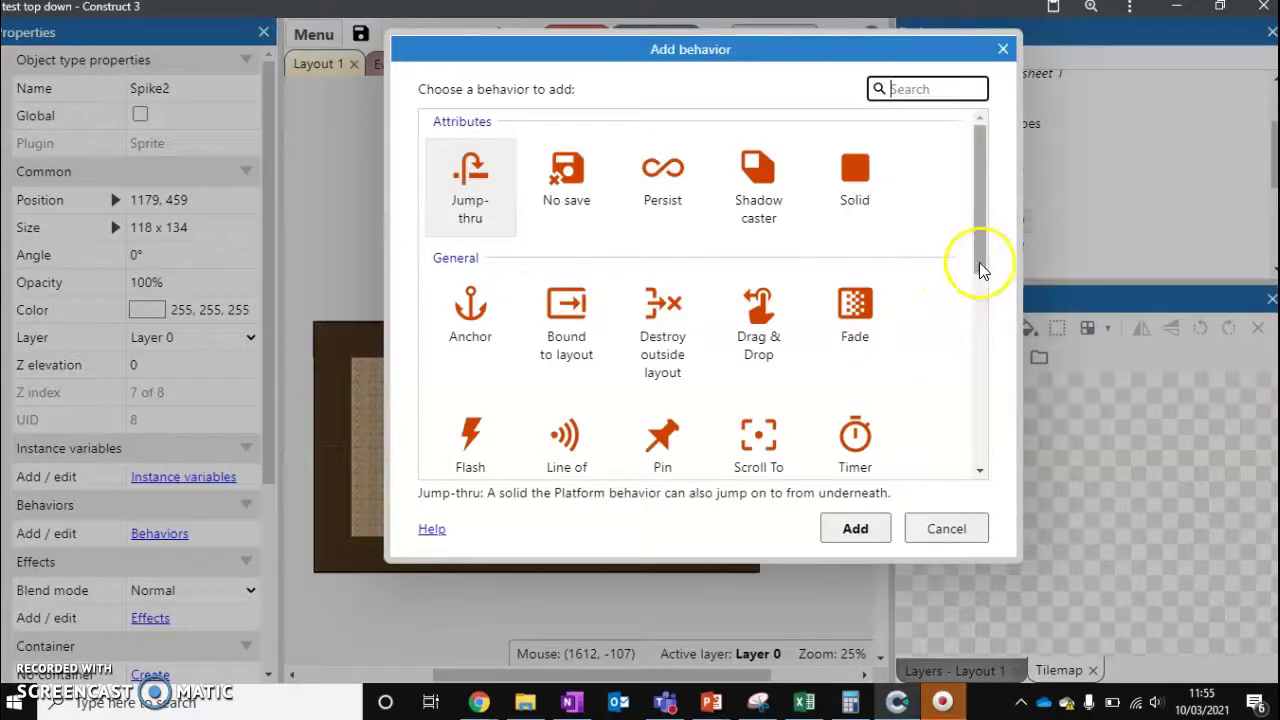
left_click_drag(980, 260, 991, 423)
left_click(863, 390)
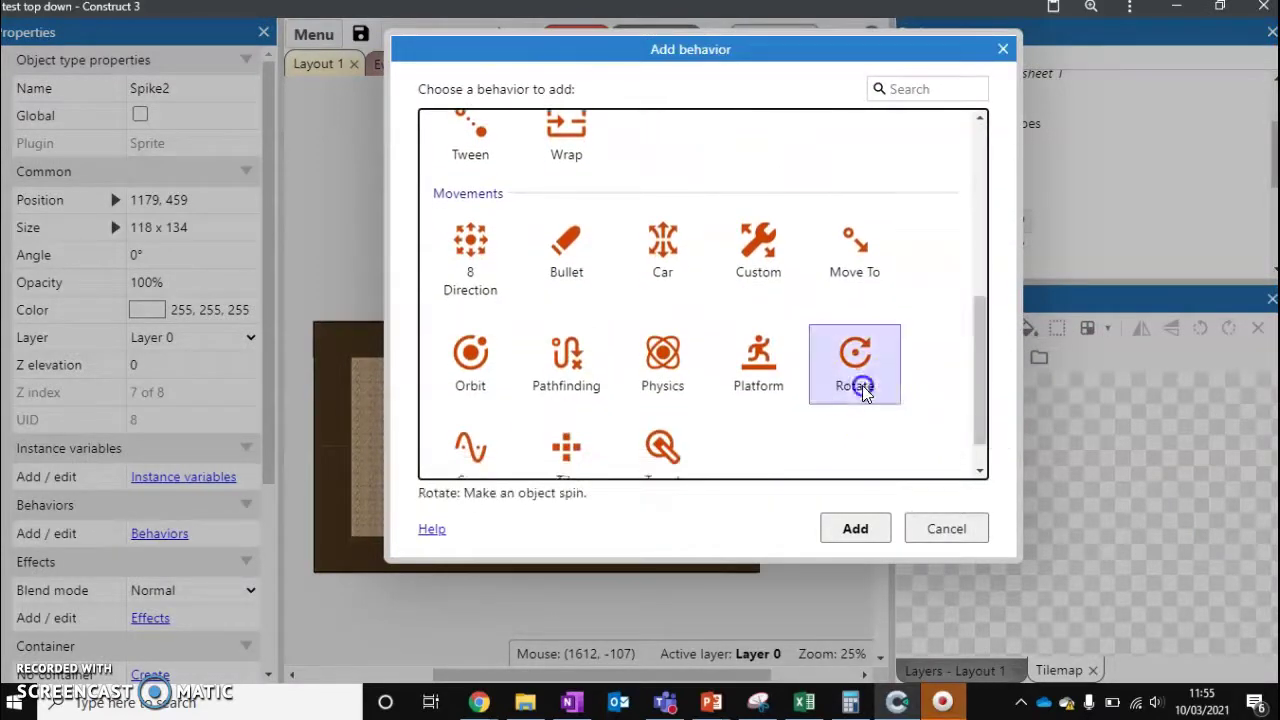
left_click(856, 530)
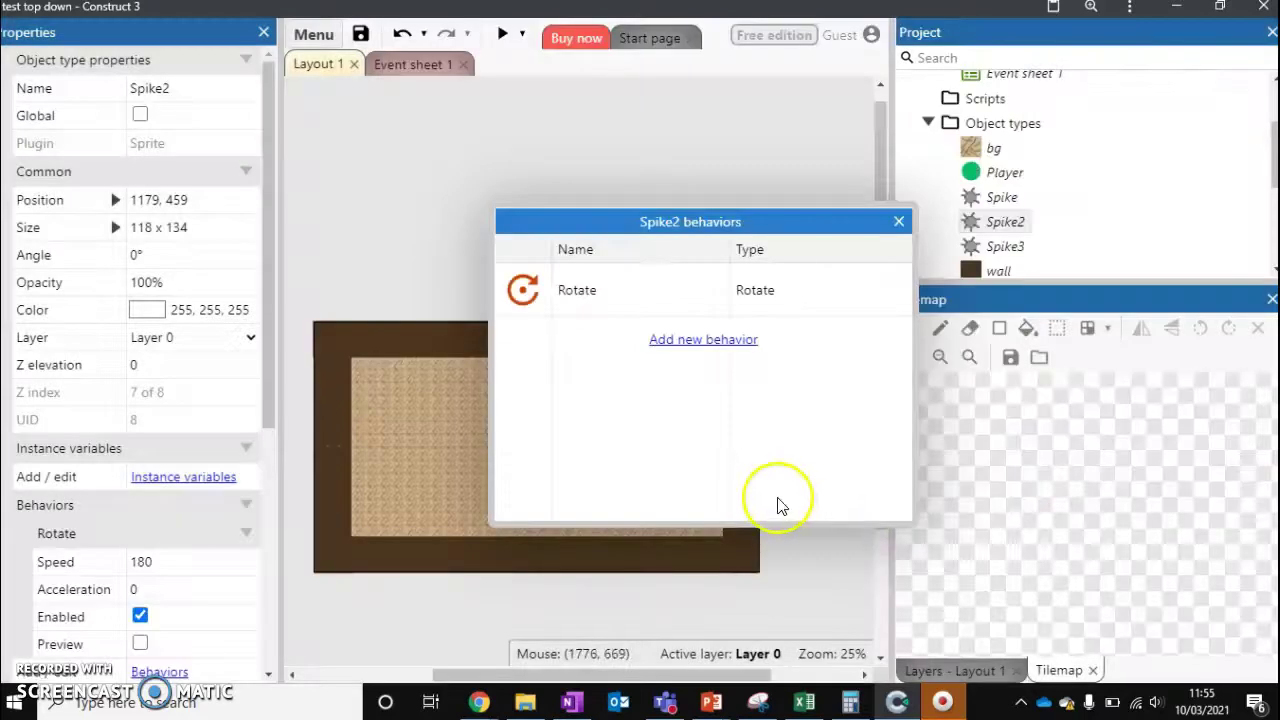
left_click(899, 221)
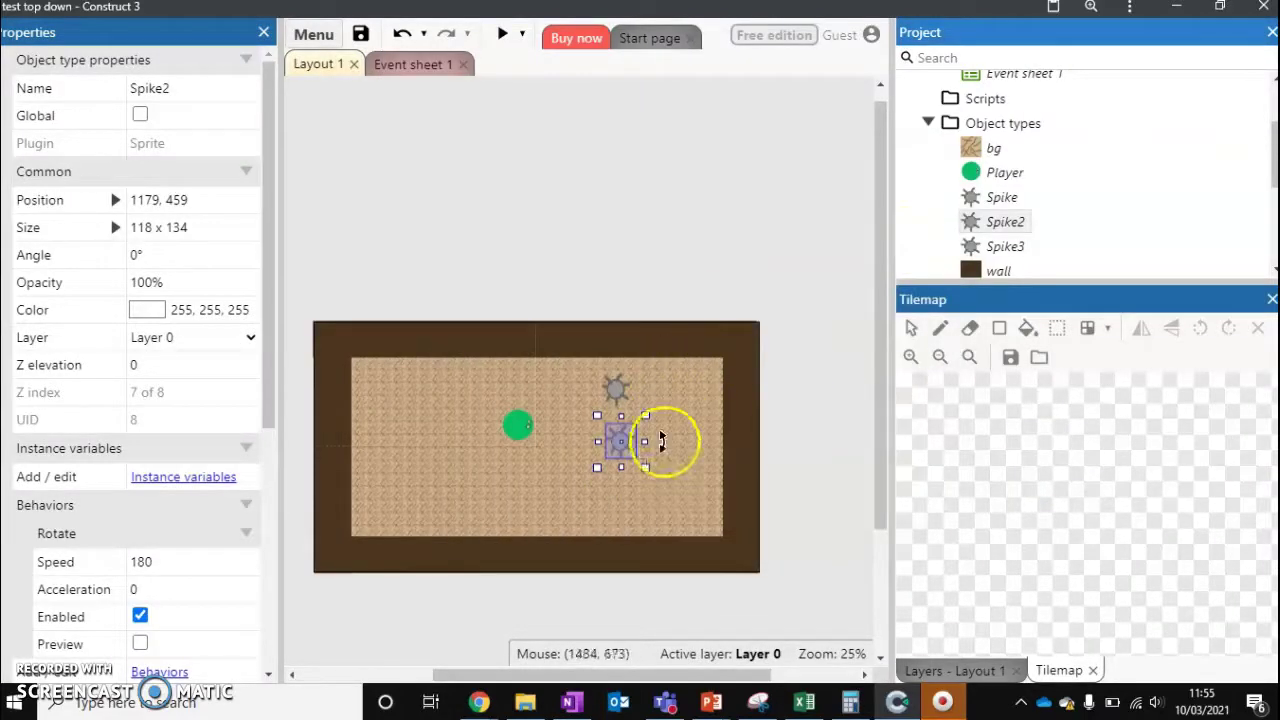
- Preview the layout to check how Spike2 rotates
left_click(501, 34)
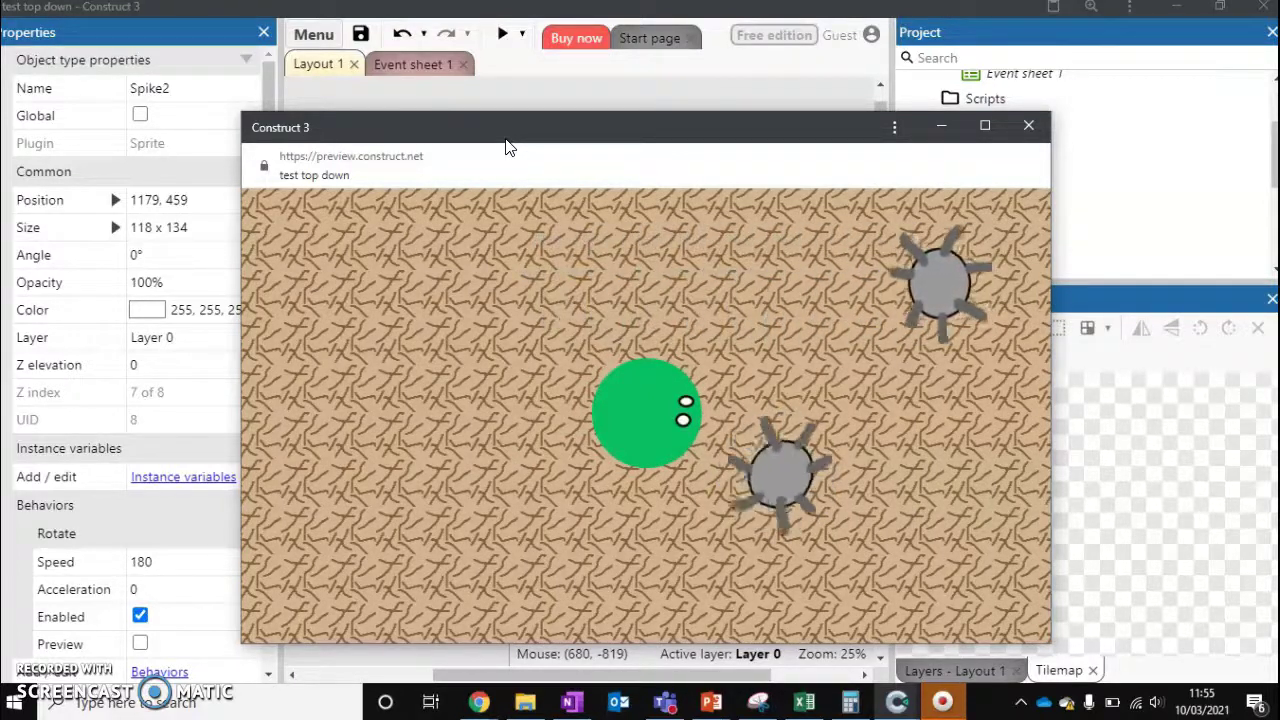
left_click(985, 203)
left_click(1029, 126)
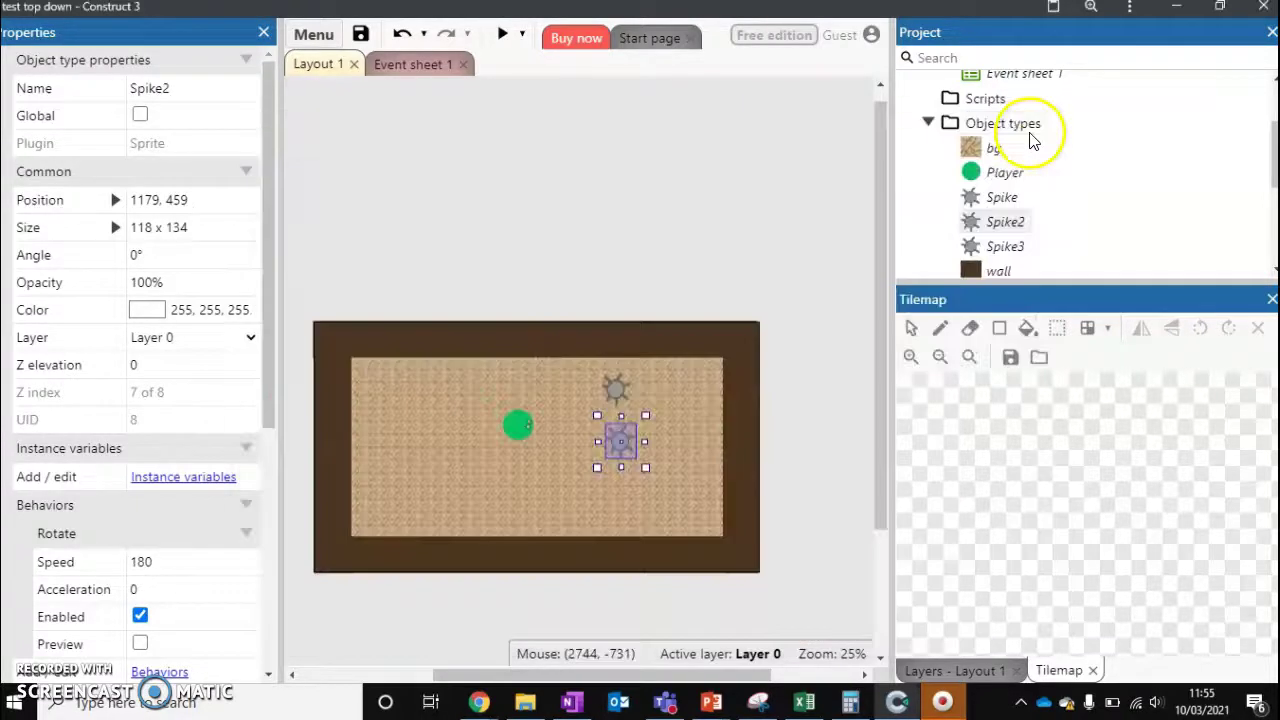
- Add the Rotate behavior to the upper Spike in addition to its Sine behavior
left_click(616, 390)
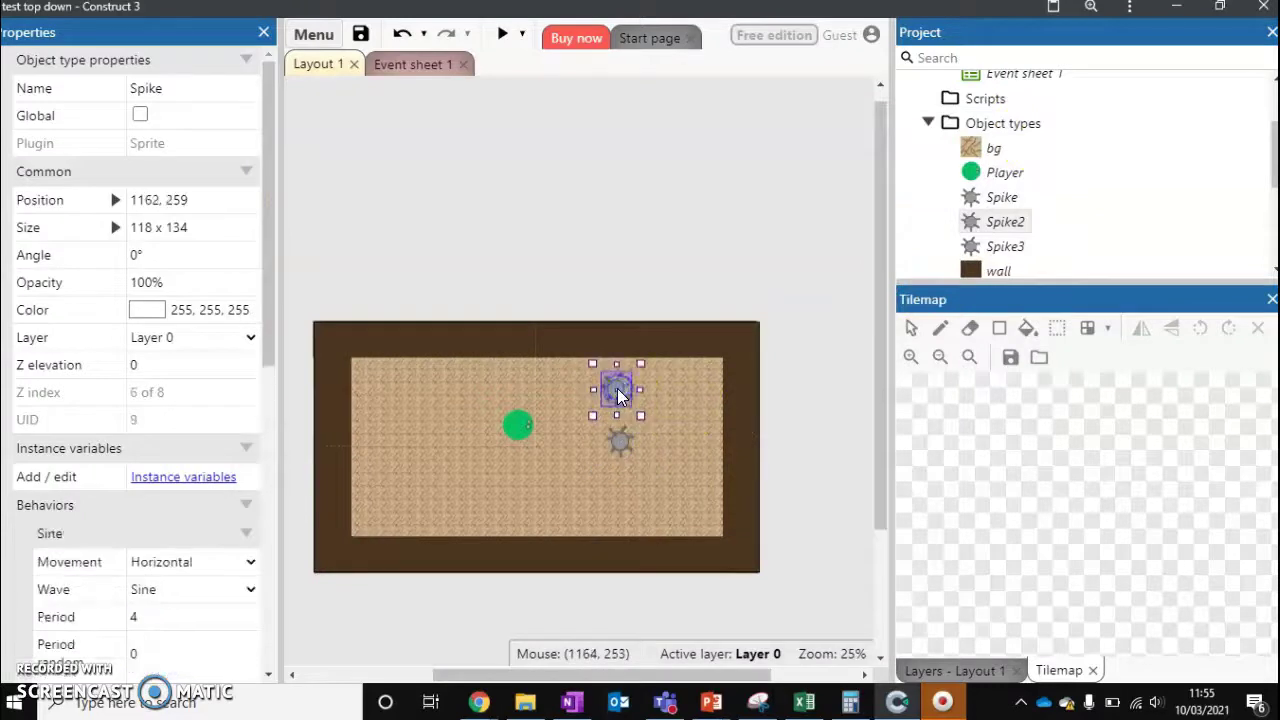
right_click(618, 395)
mouse_move(748, 106)
left_click(871, 129)
left_click_drag(976, 195, 968, 398)
left_click(852, 335)
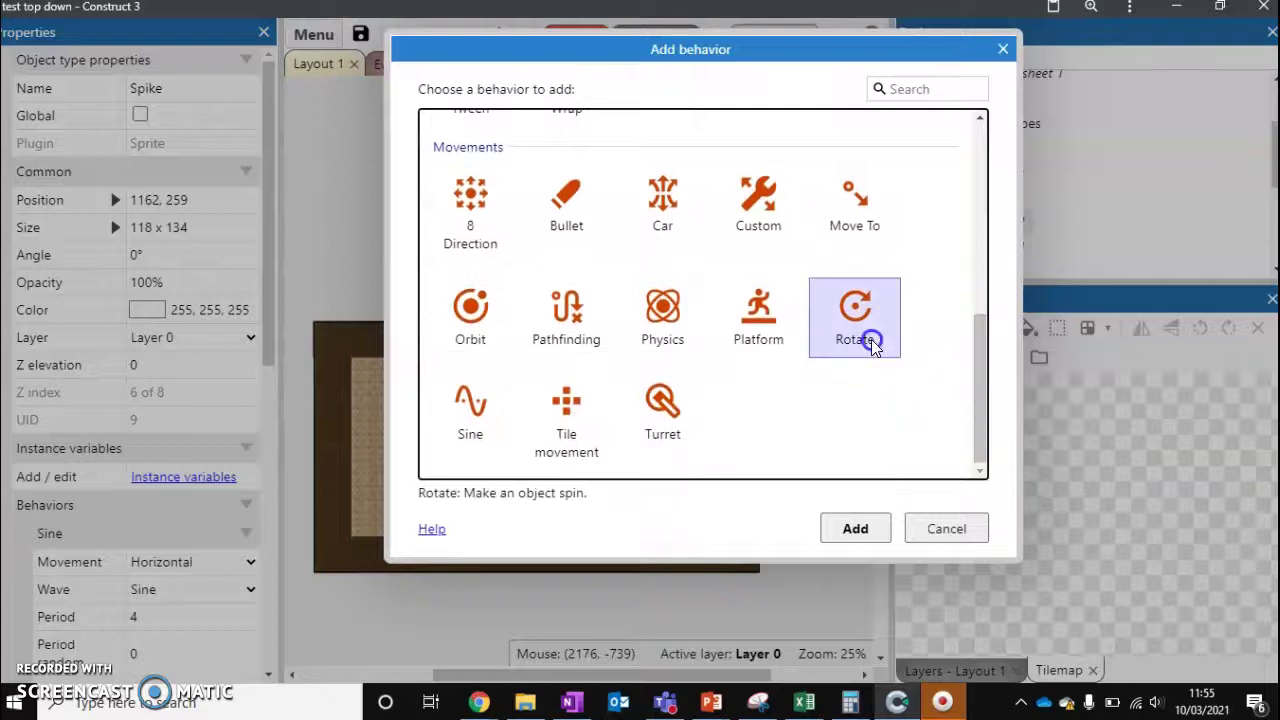
left_click(876, 532)
left_click(783, 294)
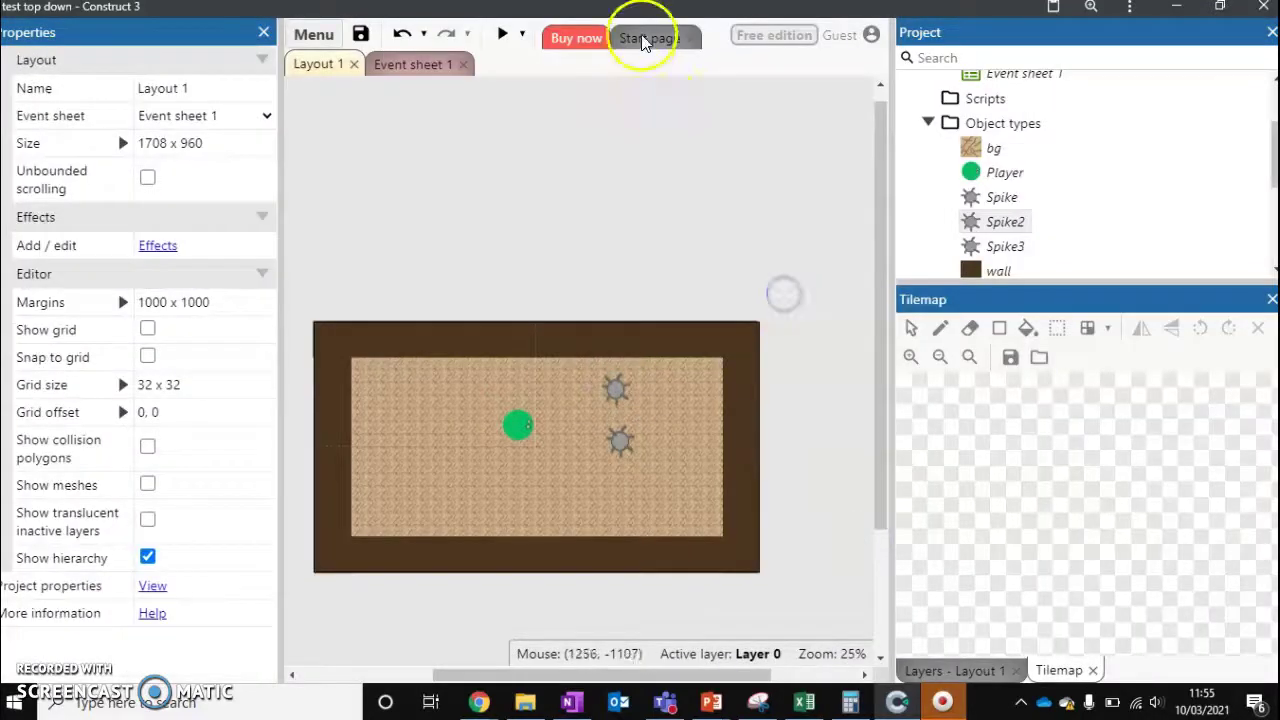
- Preview the layout to check the upper Spike's combined sine and rotating movement
left_click(502, 34)
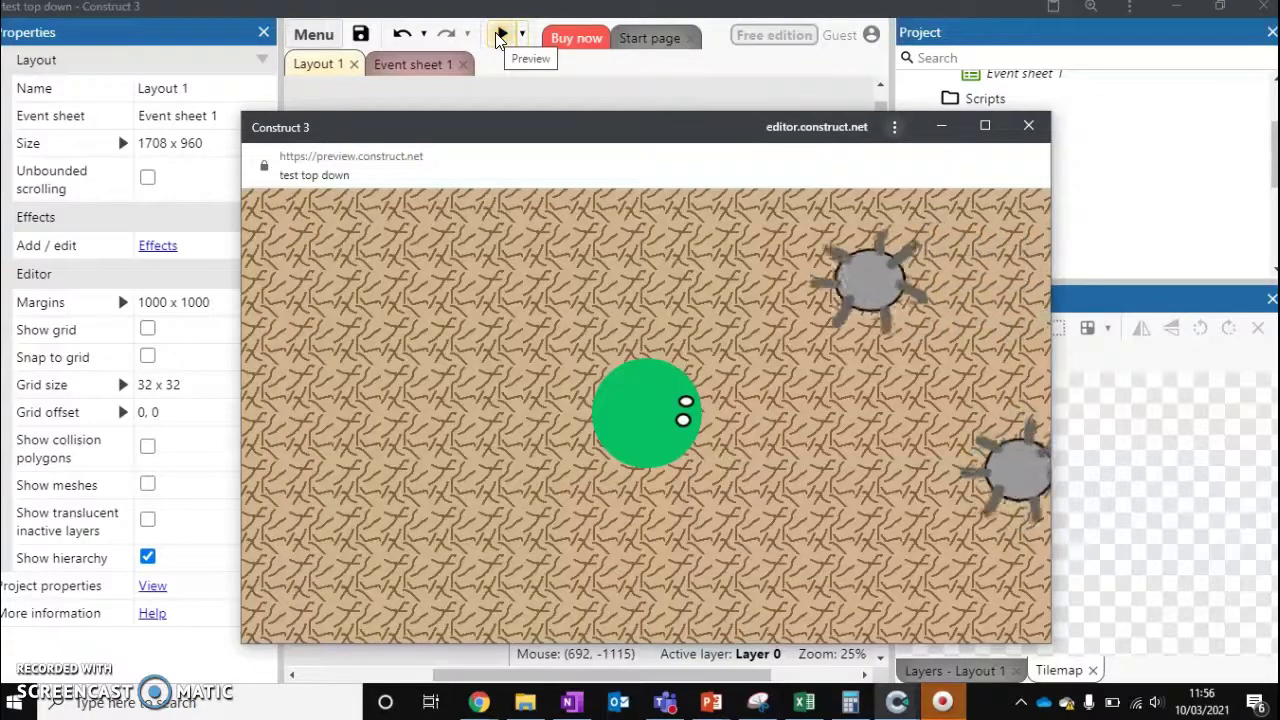
left_click(1028, 125)
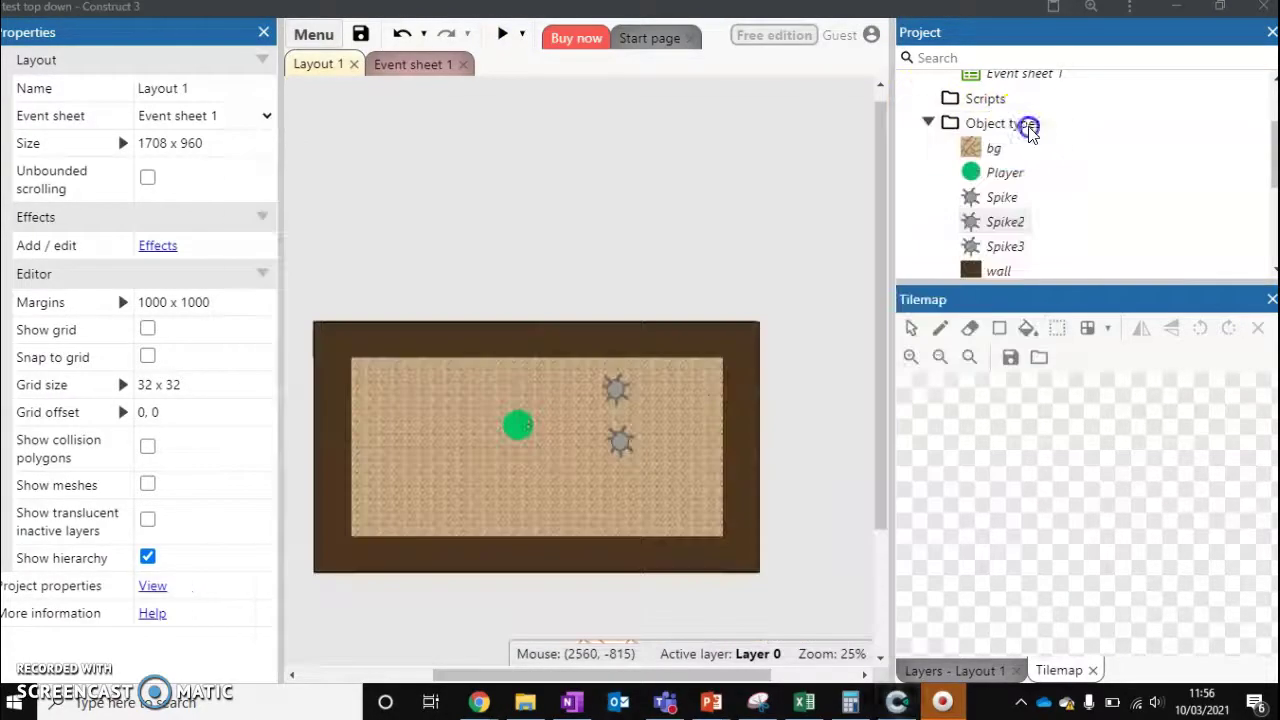
- Edit the speed of the upper Spike's Rotate behavior and preview the layout to check its rotation
left_click(618, 392)
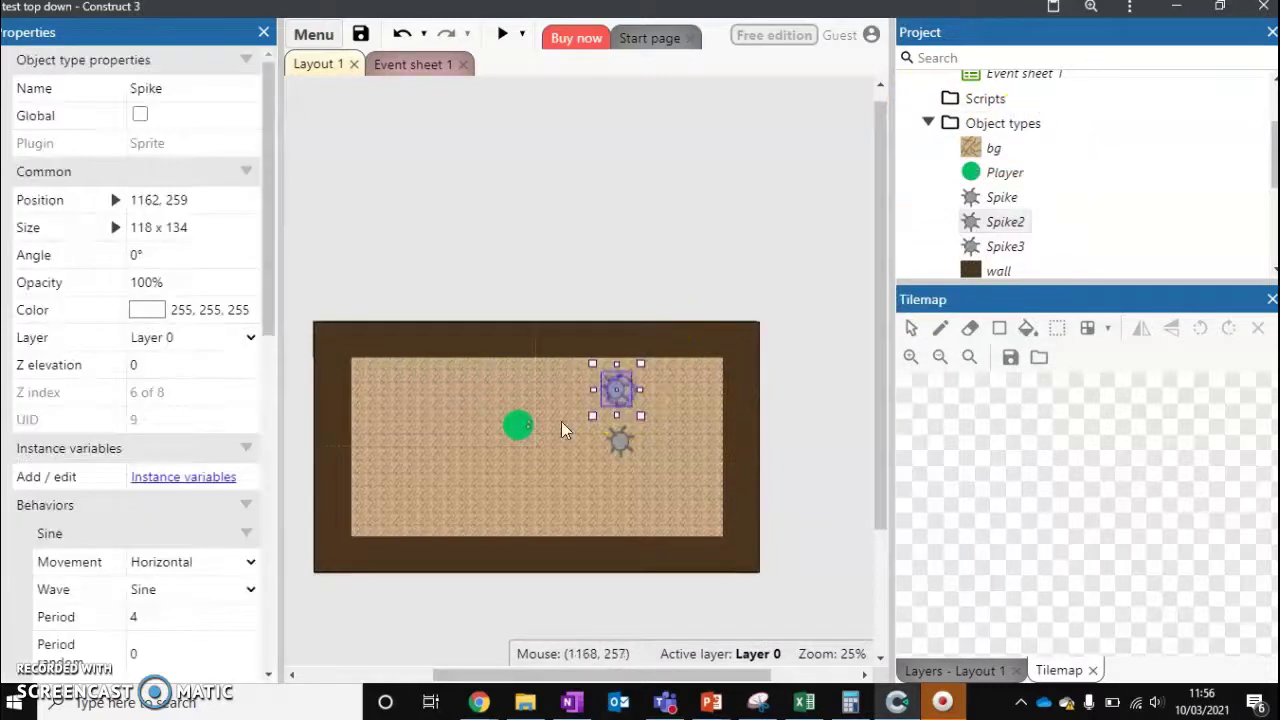
left_click_drag(271, 297, 275, 521)
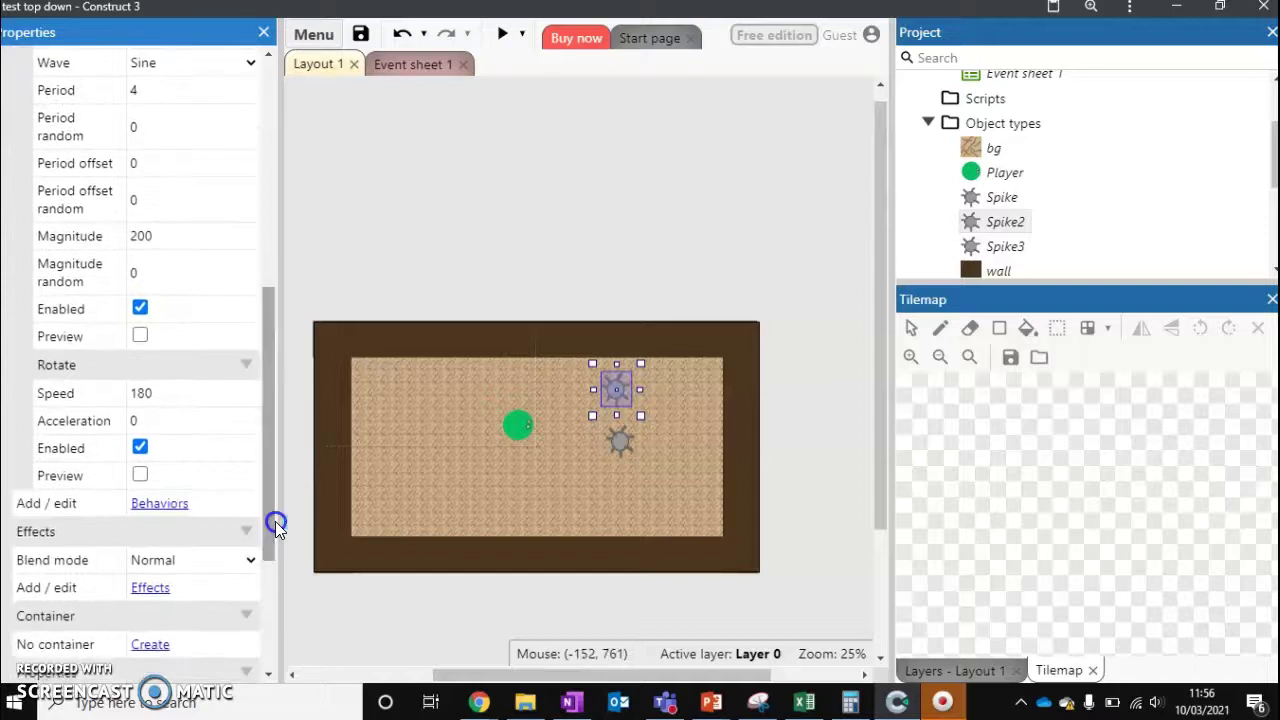
left_click(155, 393)
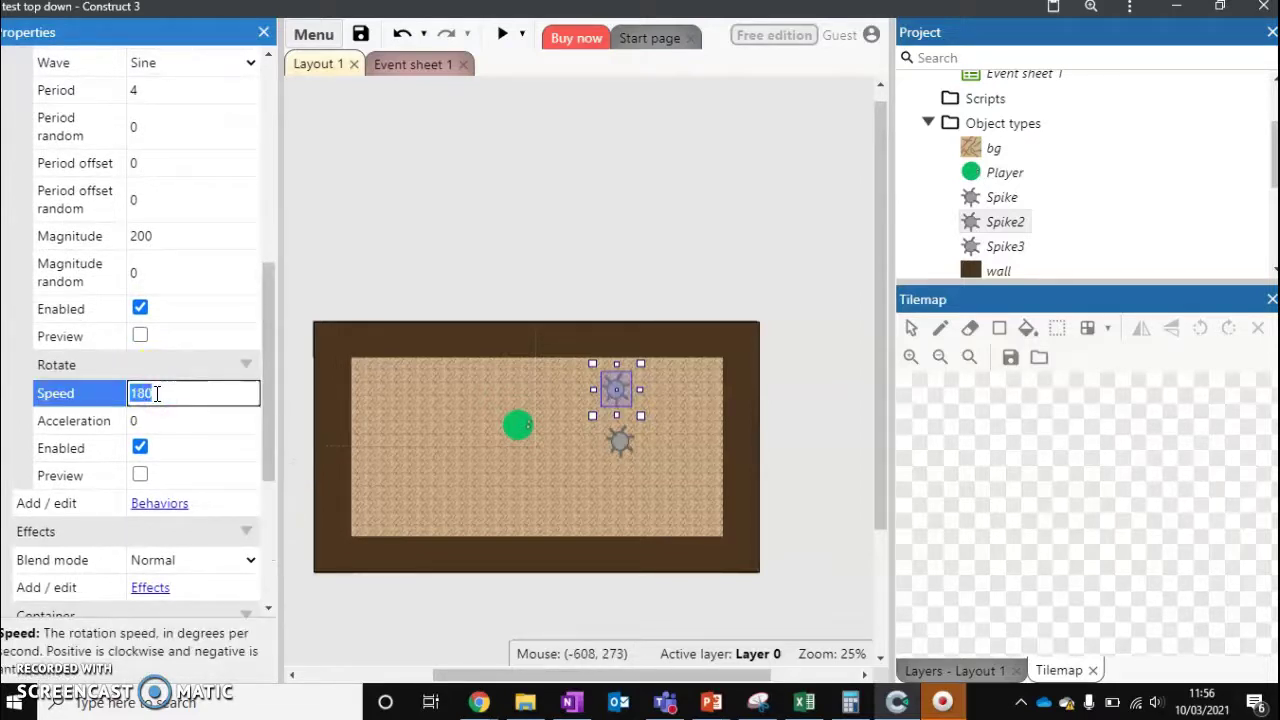
left_click(300, 308)
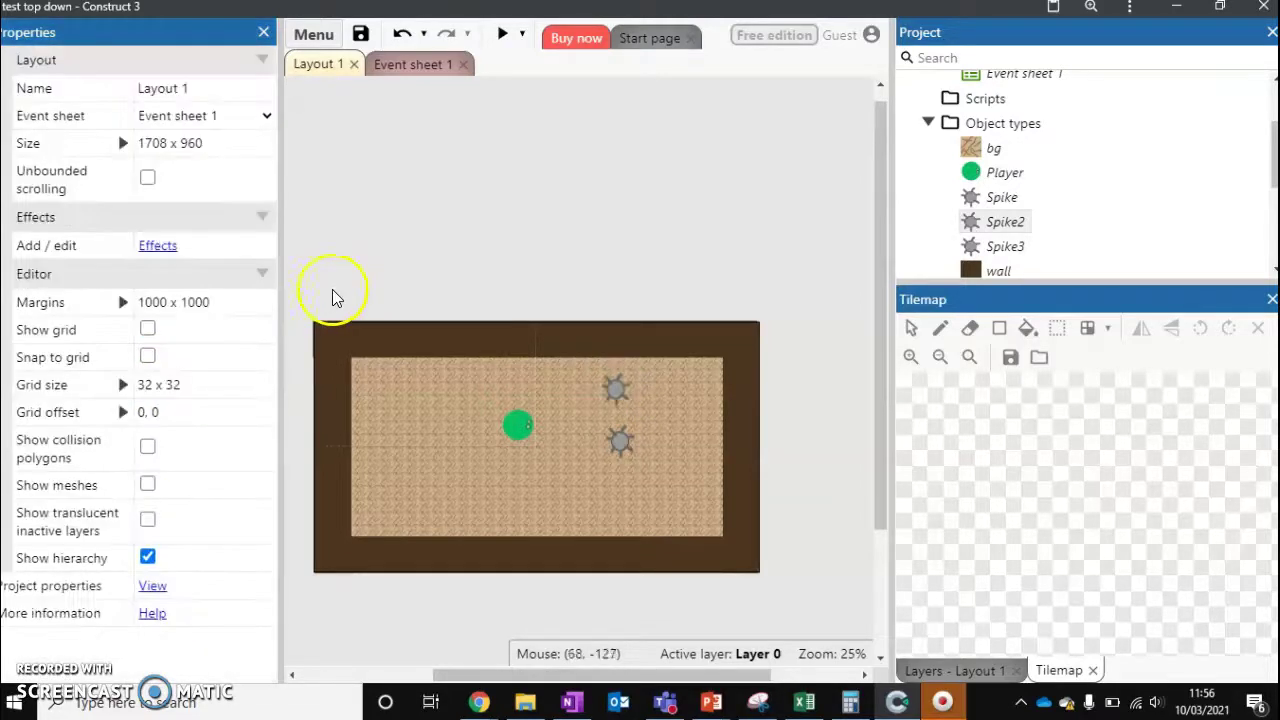
left_click(497, 37)
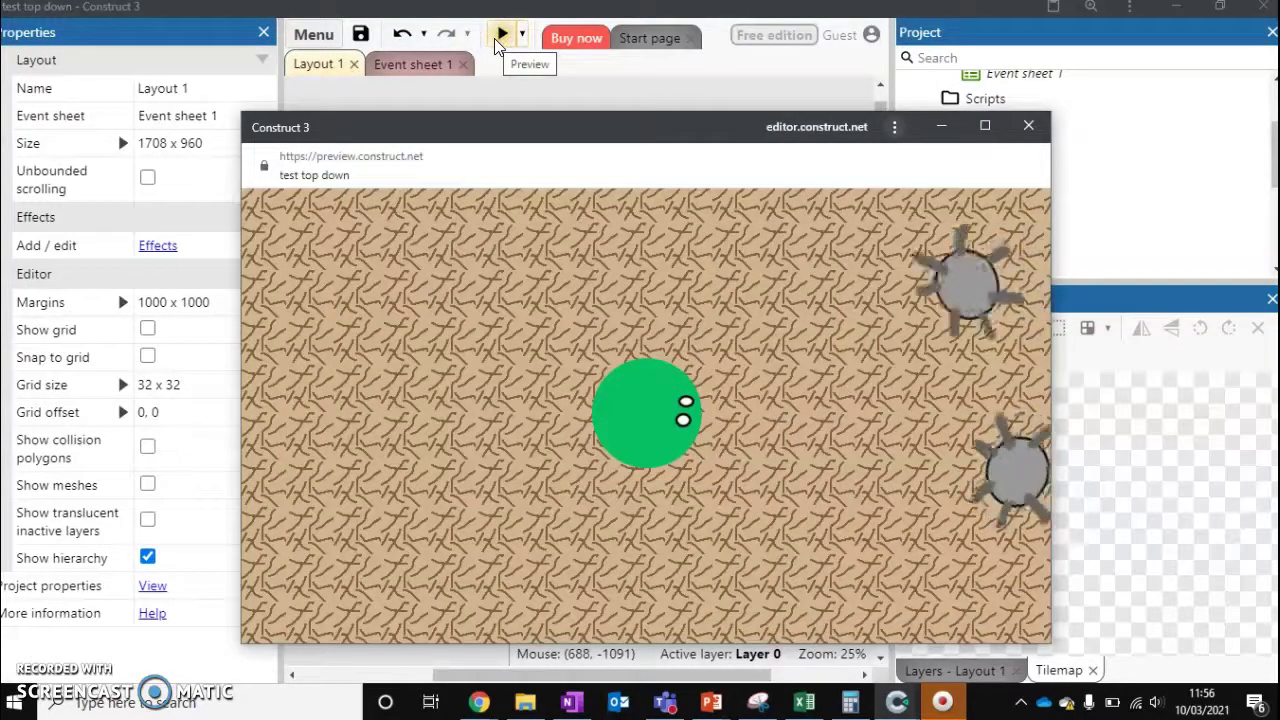
left_click(1030, 126)
- Place a Spike3 in the layout below Spike2 at about 1175, 650 and add the Orbit behavior to it
left_click_drag(1005, 247, 623, 497)
right_click(622, 497)
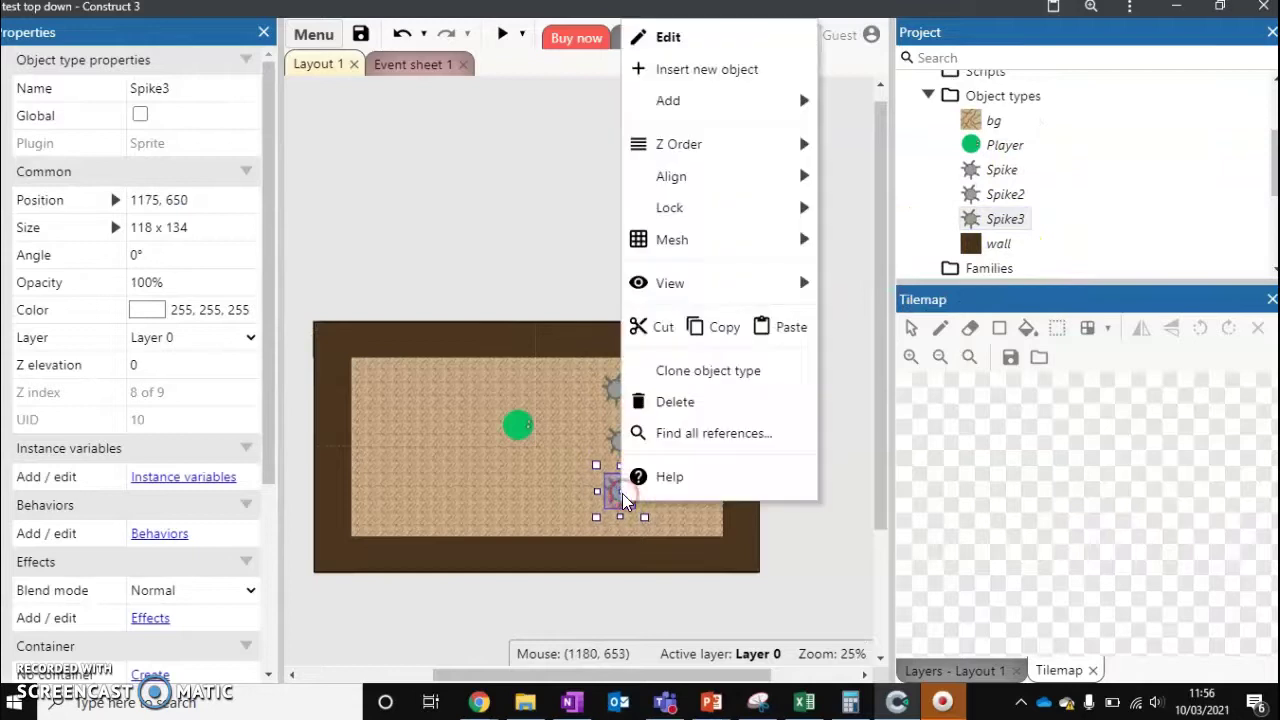
mouse_move(766, 100)
left_click(865, 137)
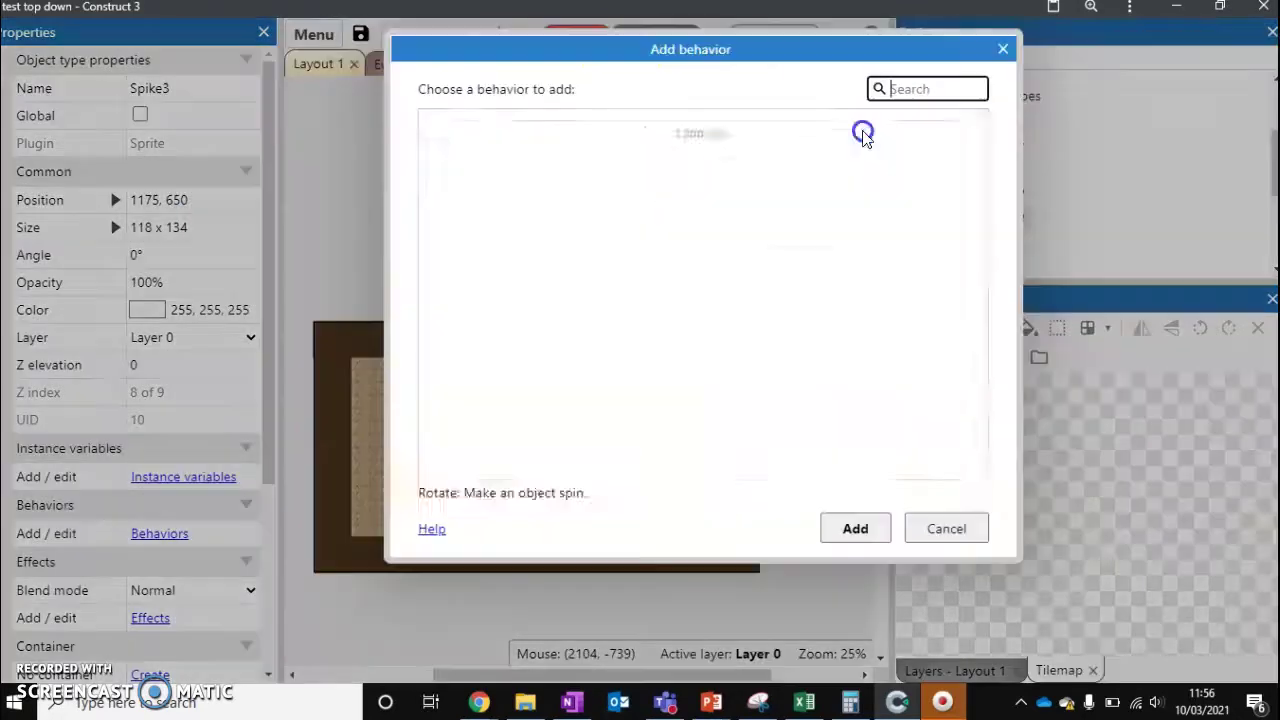
left_click_drag(975, 160, 991, 366)
left_click(470, 320)
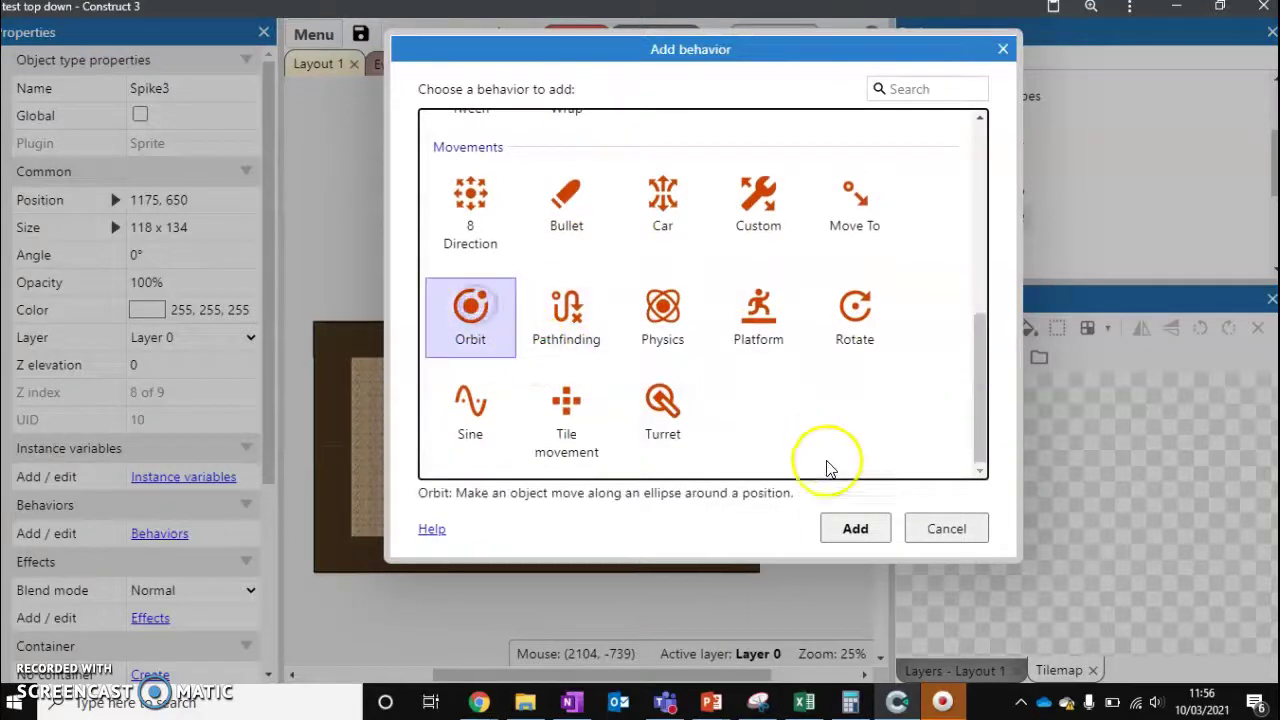
left_click(854, 527)
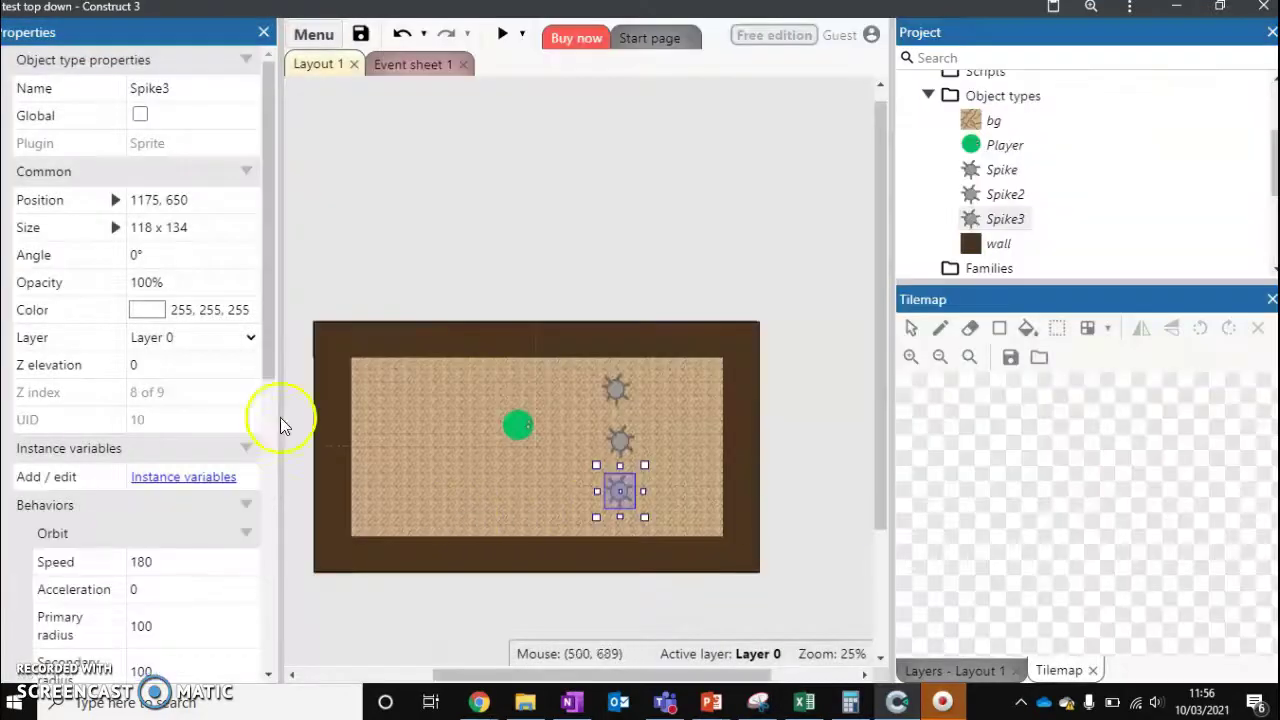
- Set the primary radius of Spike3's Orbit behavior to 200 and change its secondary radius as well
left_click_drag(267, 356, 293, 493)
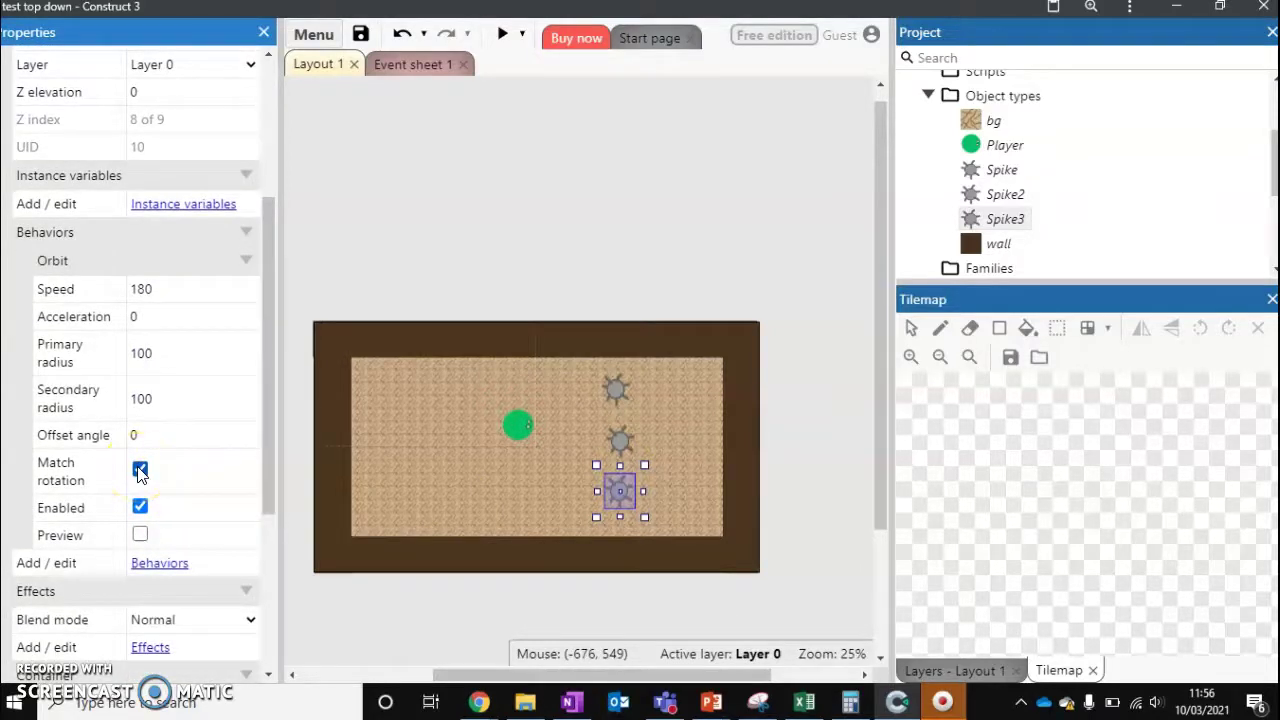
left_click(155, 356)
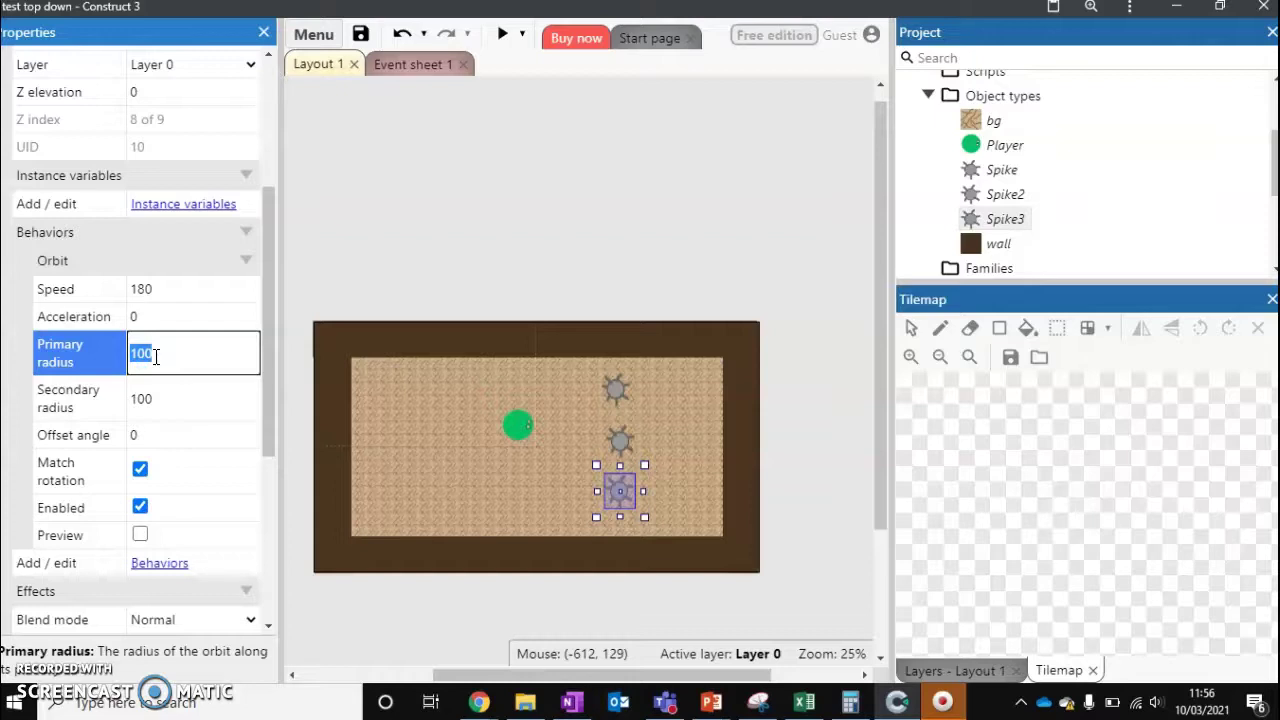
left_click(152, 390)
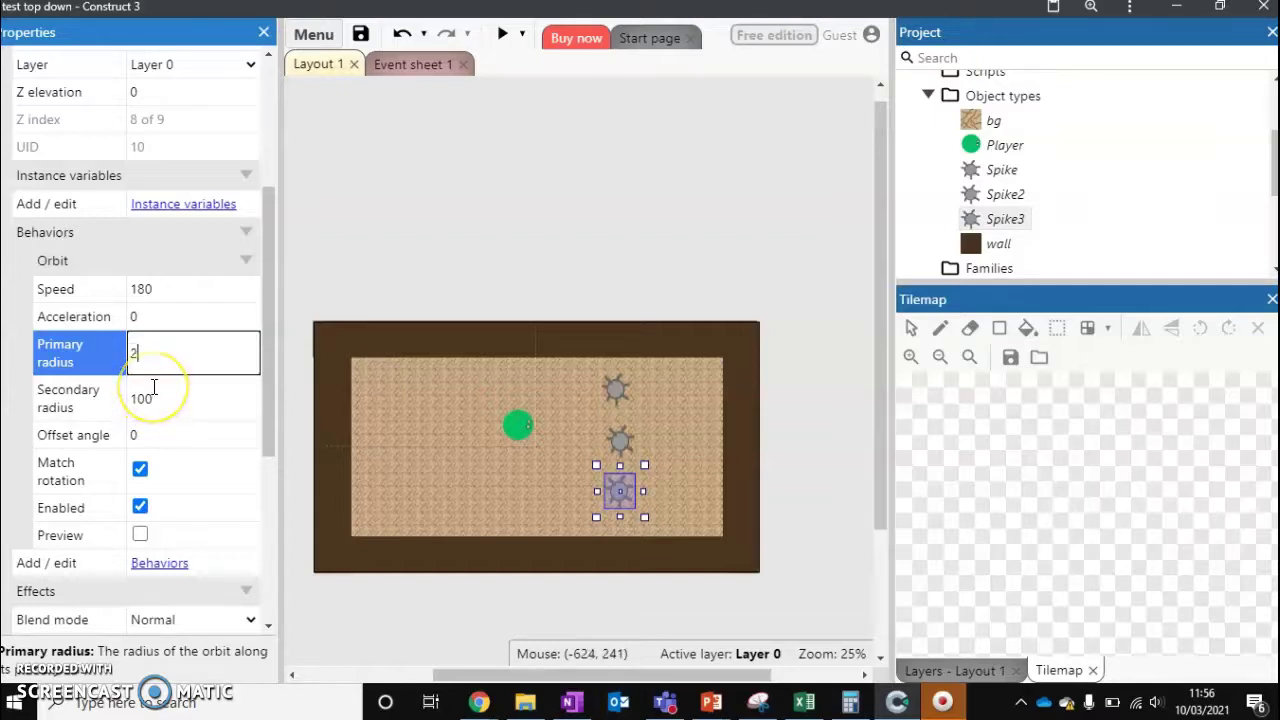
left_click(160, 393)
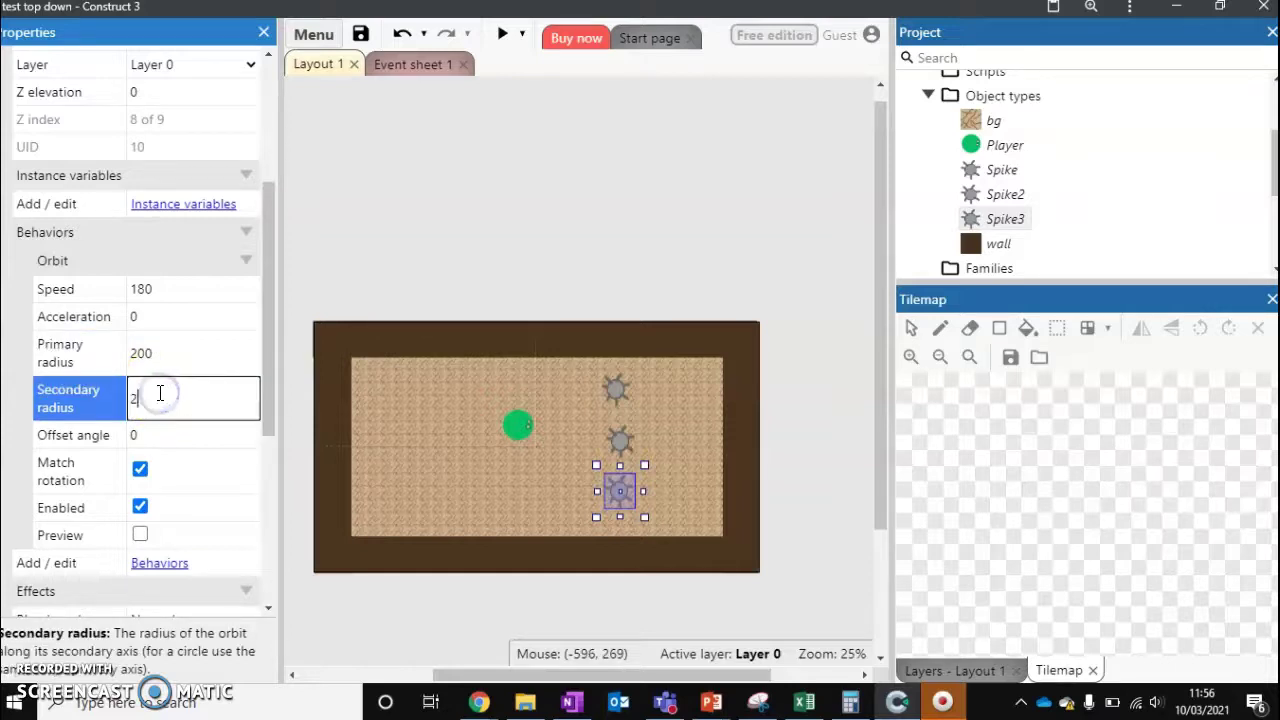
left_click(313, 320)
- Preview the layout and steer the player down and to the right to check Spike3's orbiting movement
left_click(504, 40)
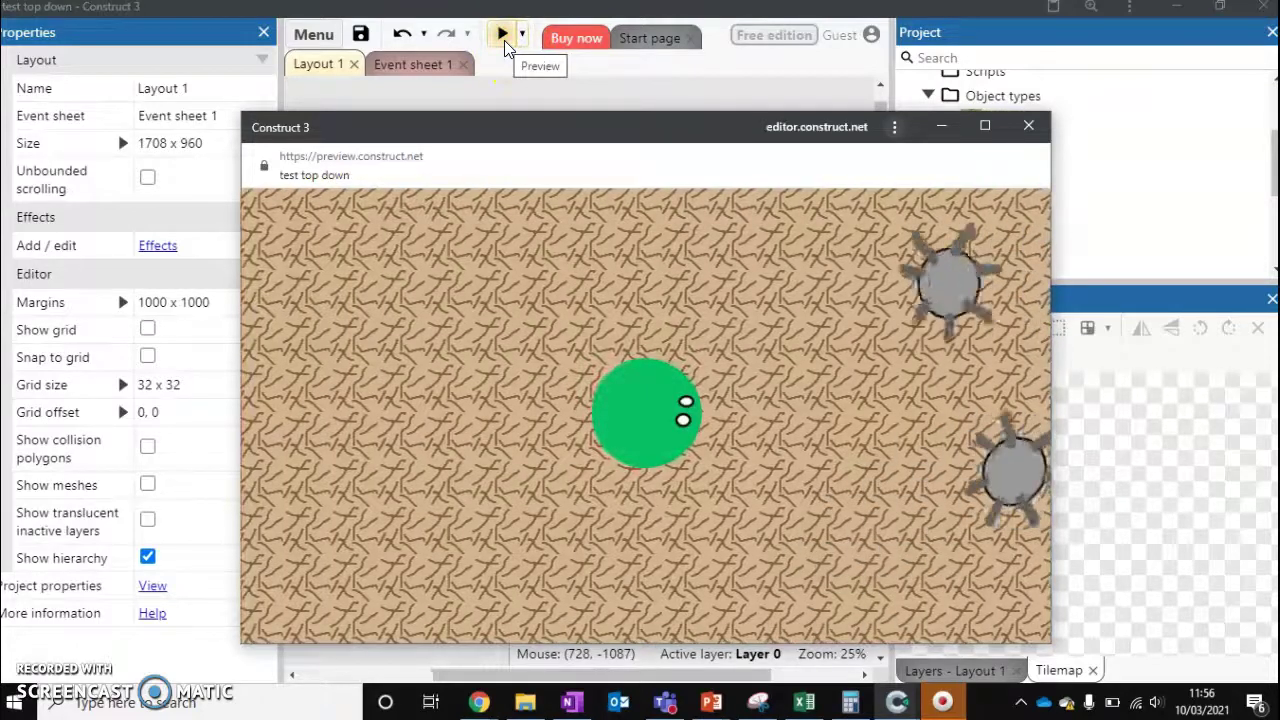
key("Right")
key("Down")
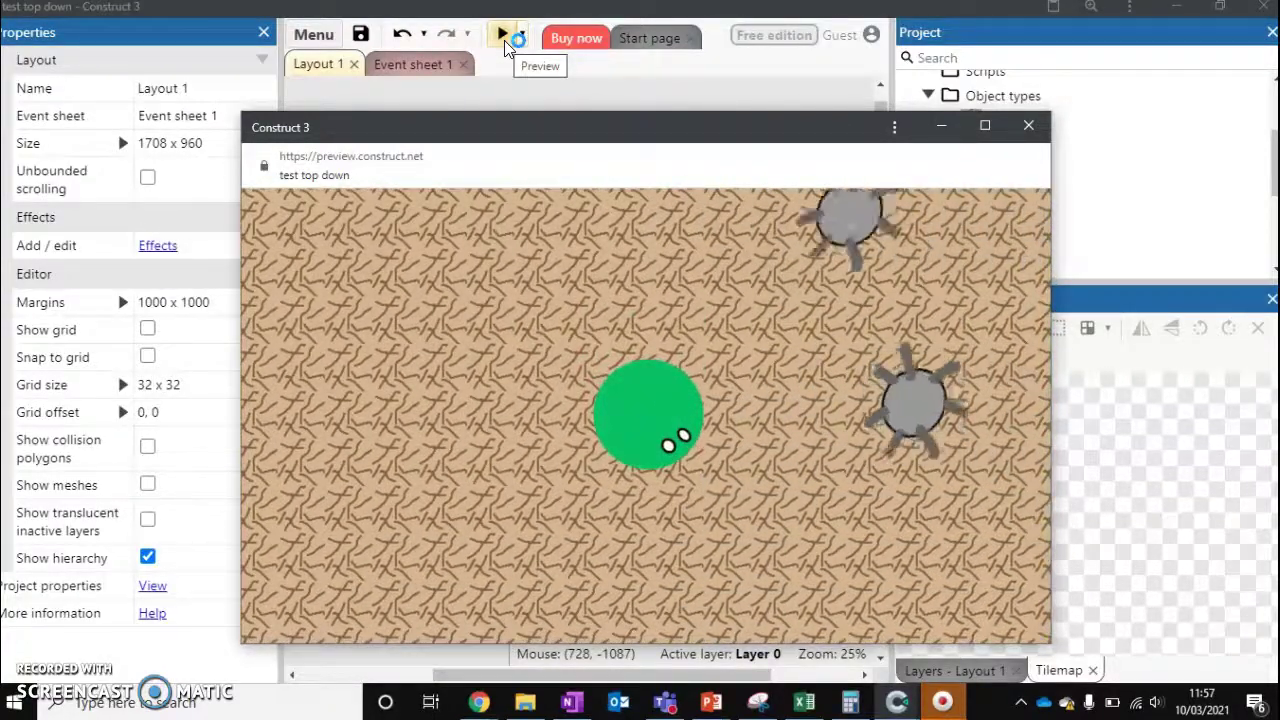
key("Right")
key("Down")
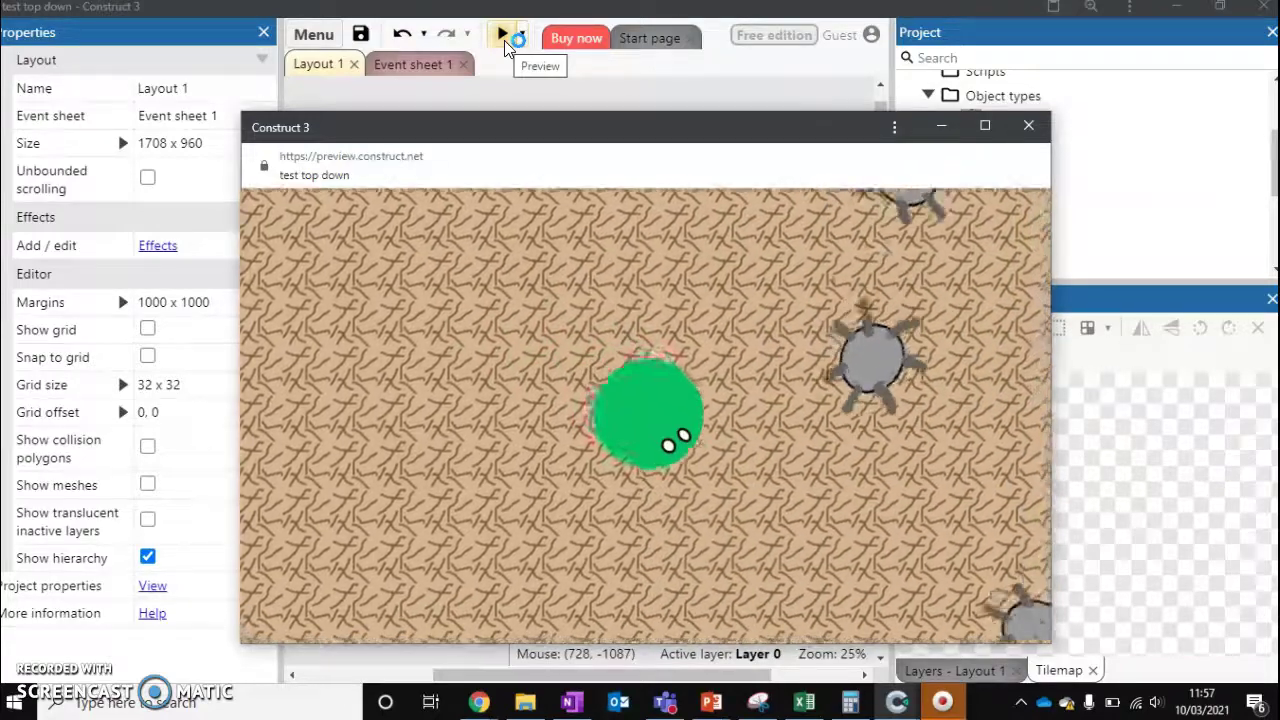
key("Right")
key("Down")
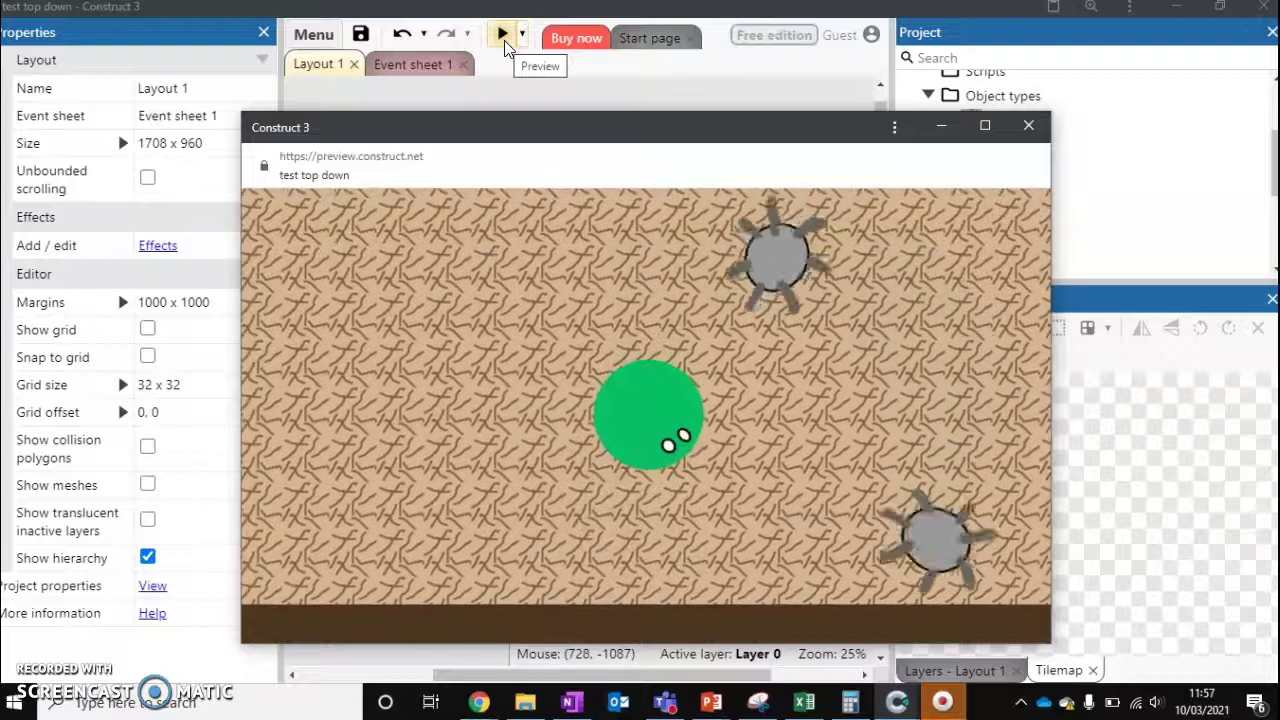
left_click(1030, 126)
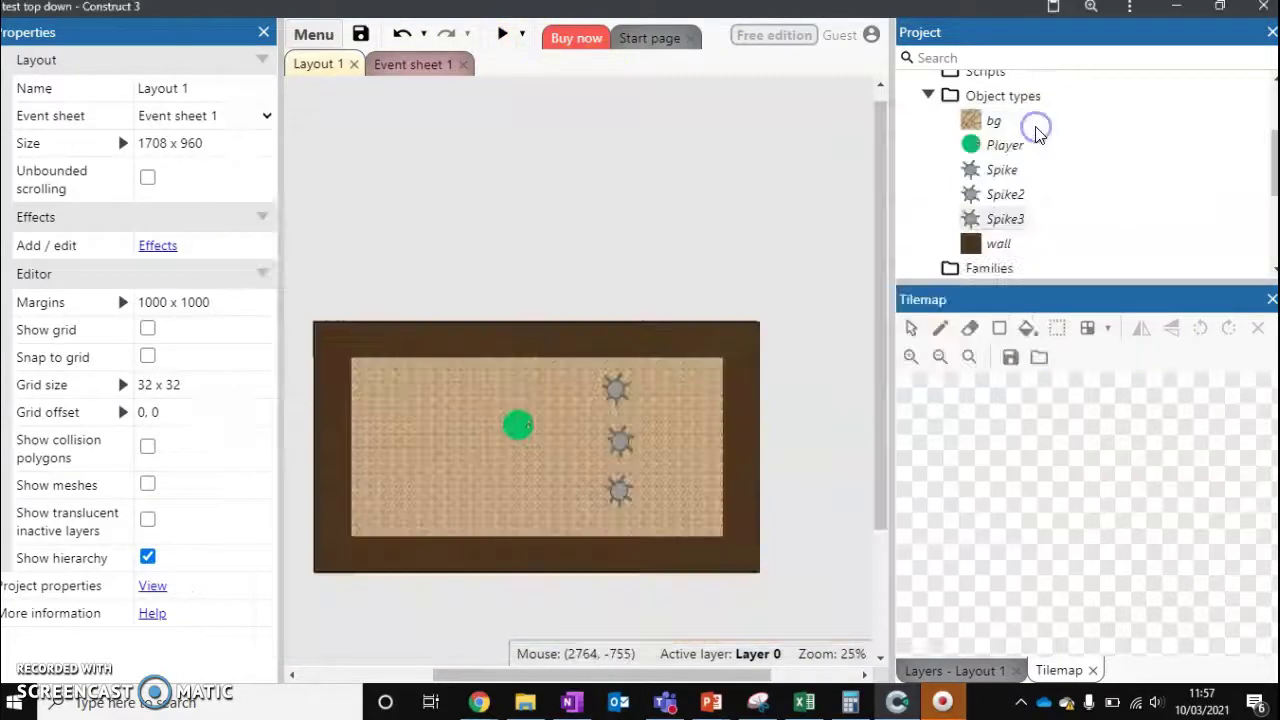
- In Event sheet 1, add a Spike2 "Is overlapping another object" condition for Player to the event that destroys the player
left_click(416, 66)
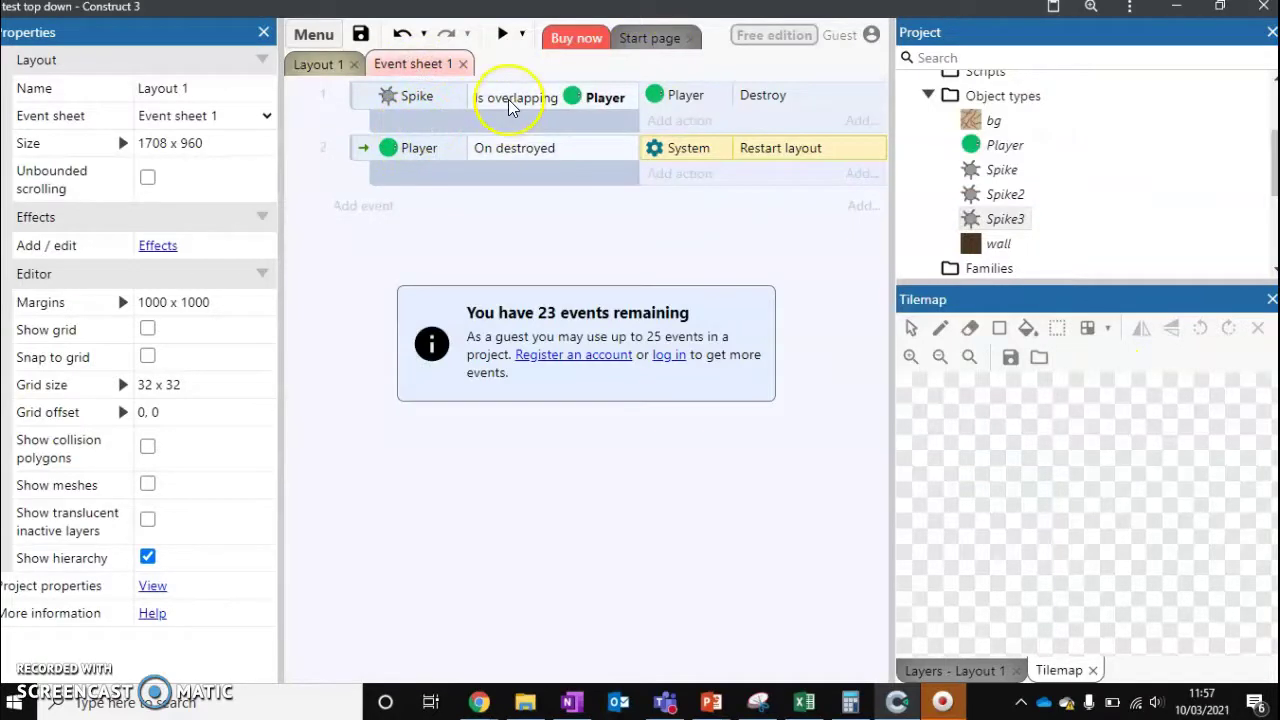
left_click(463, 100)
right_click(454, 104)
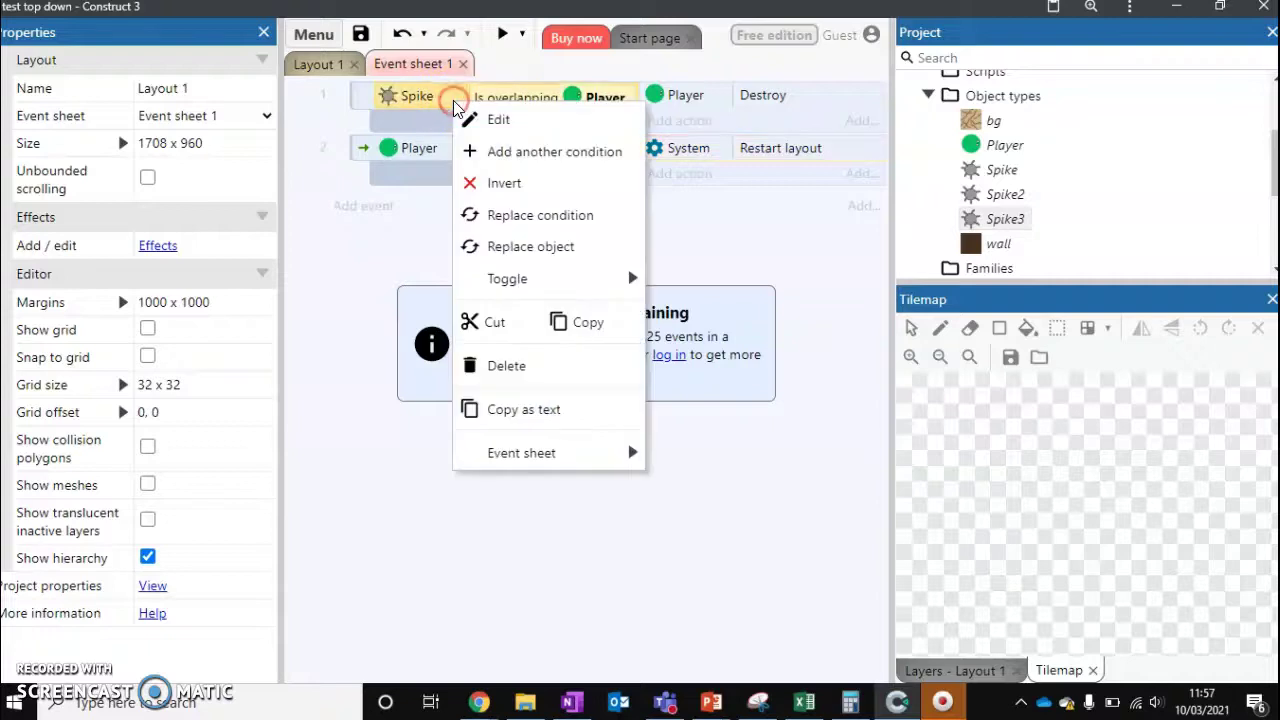
left_click(497, 151)
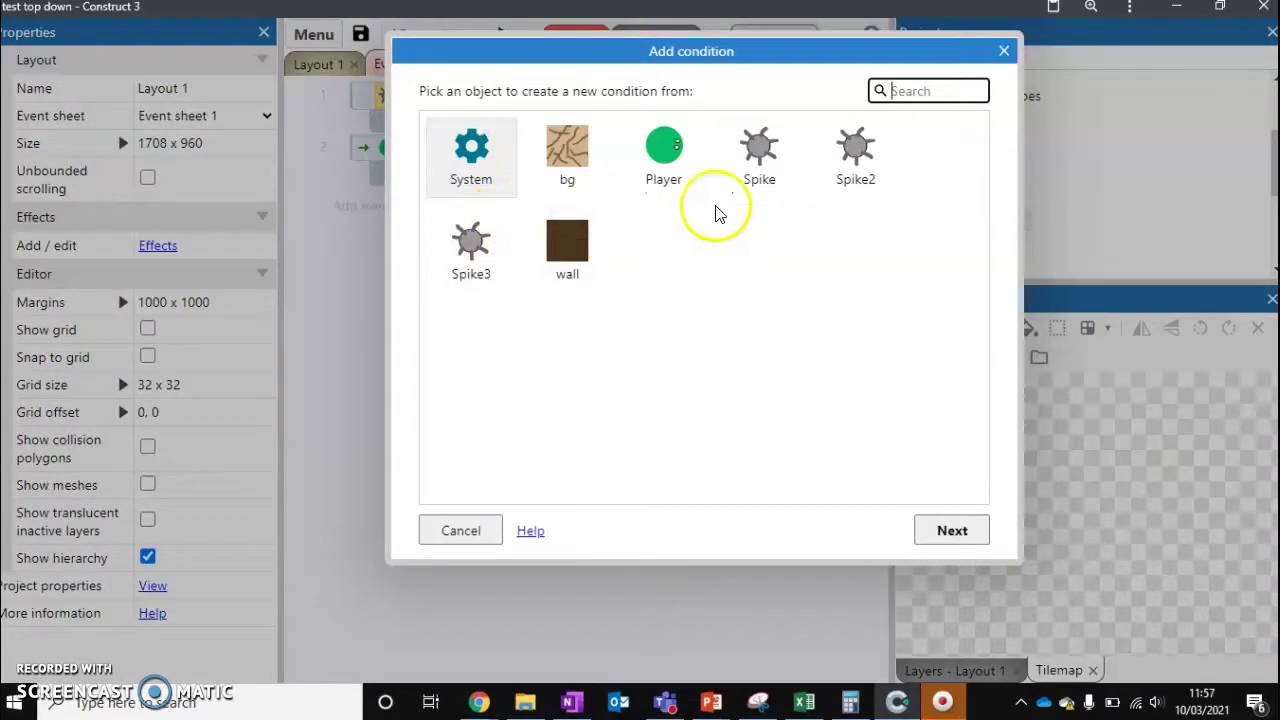
double_click(868, 163)
left_click_drag(976, 158, 970, 250)
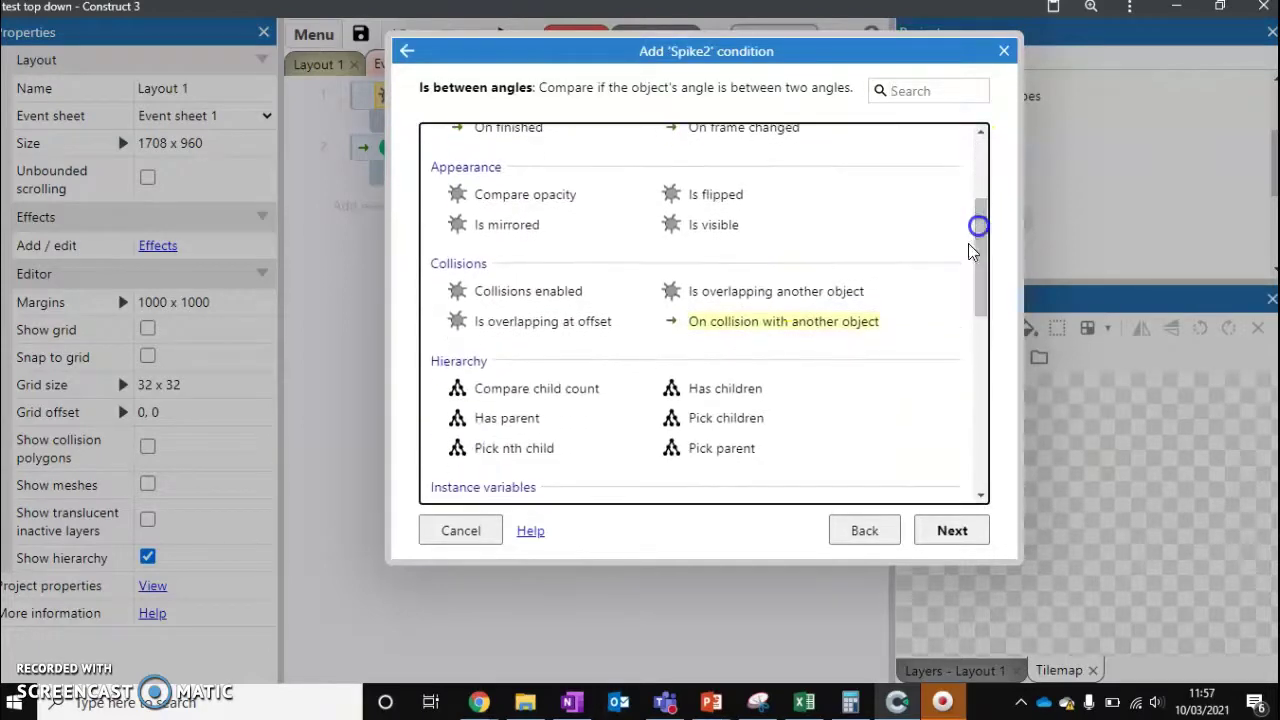
double_click(760, 291)
left_click(772, 290)
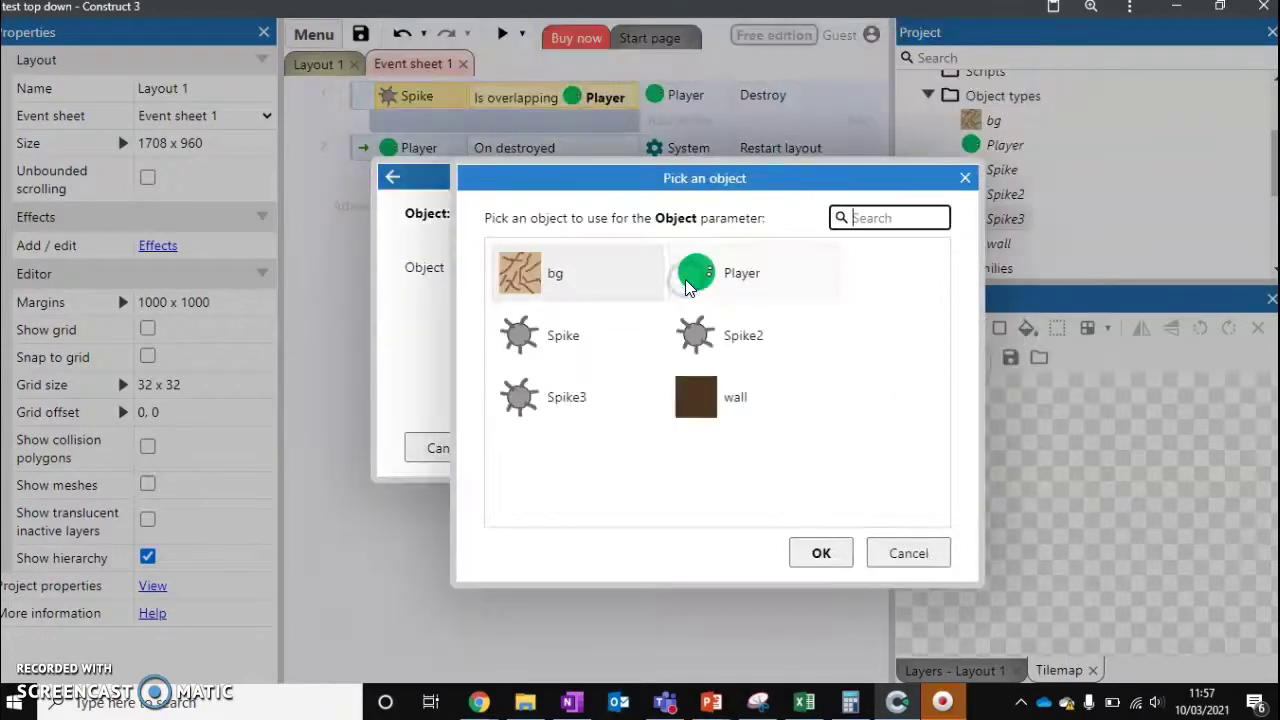
left_click(738, 280)
left_click(823, 445)
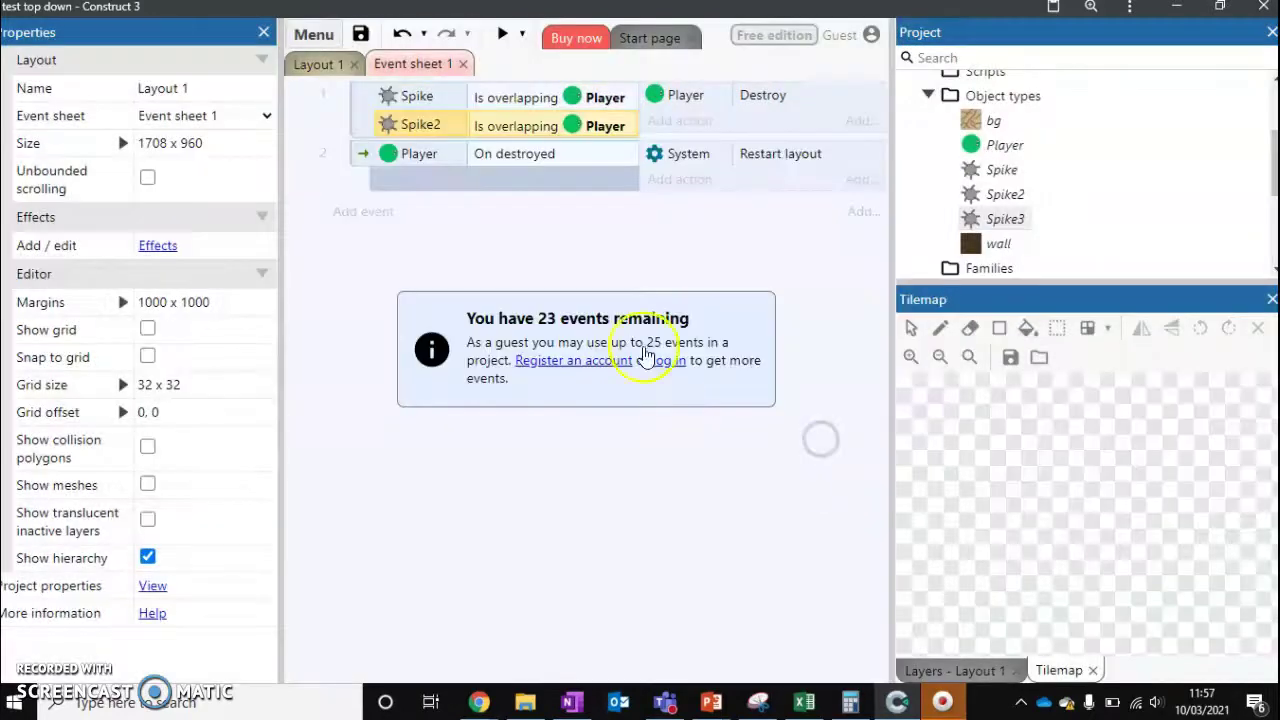
- Add a Spike3 "Is overlapping another object" condition for Player to the same player-destroying event
right_click(505, 140)
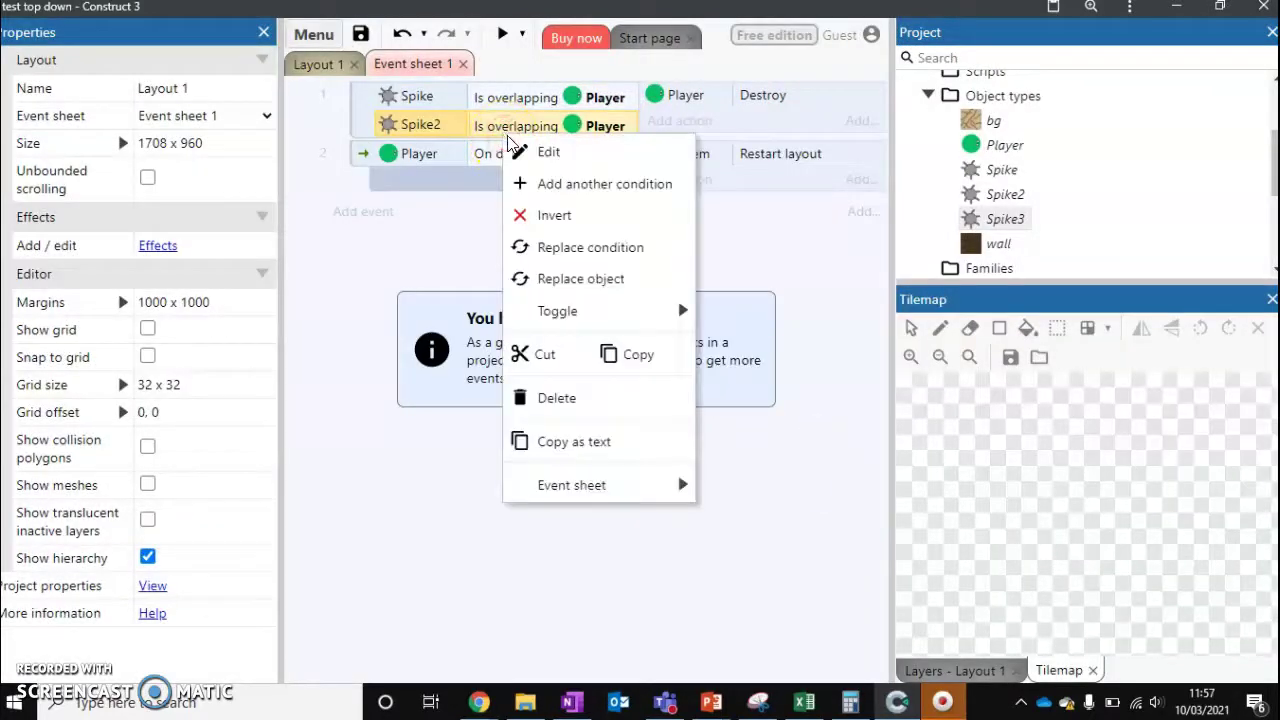
left_click(572, 183)
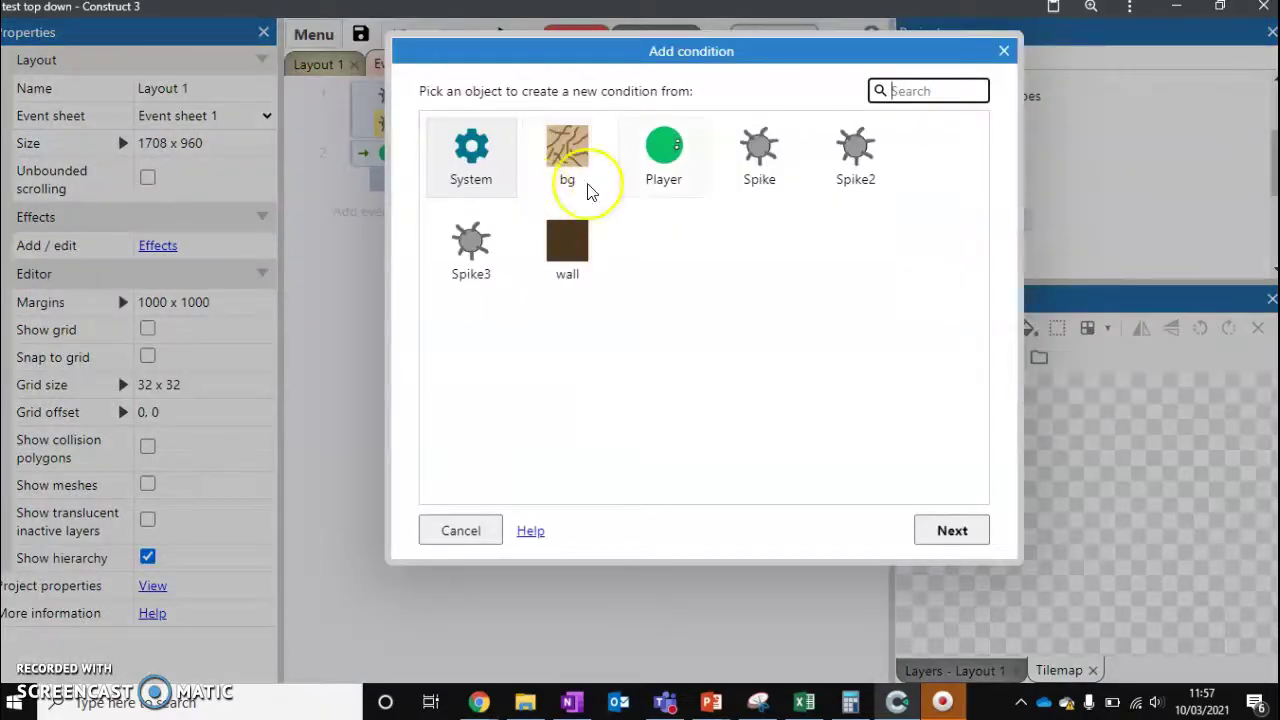
double_click(478, 250)
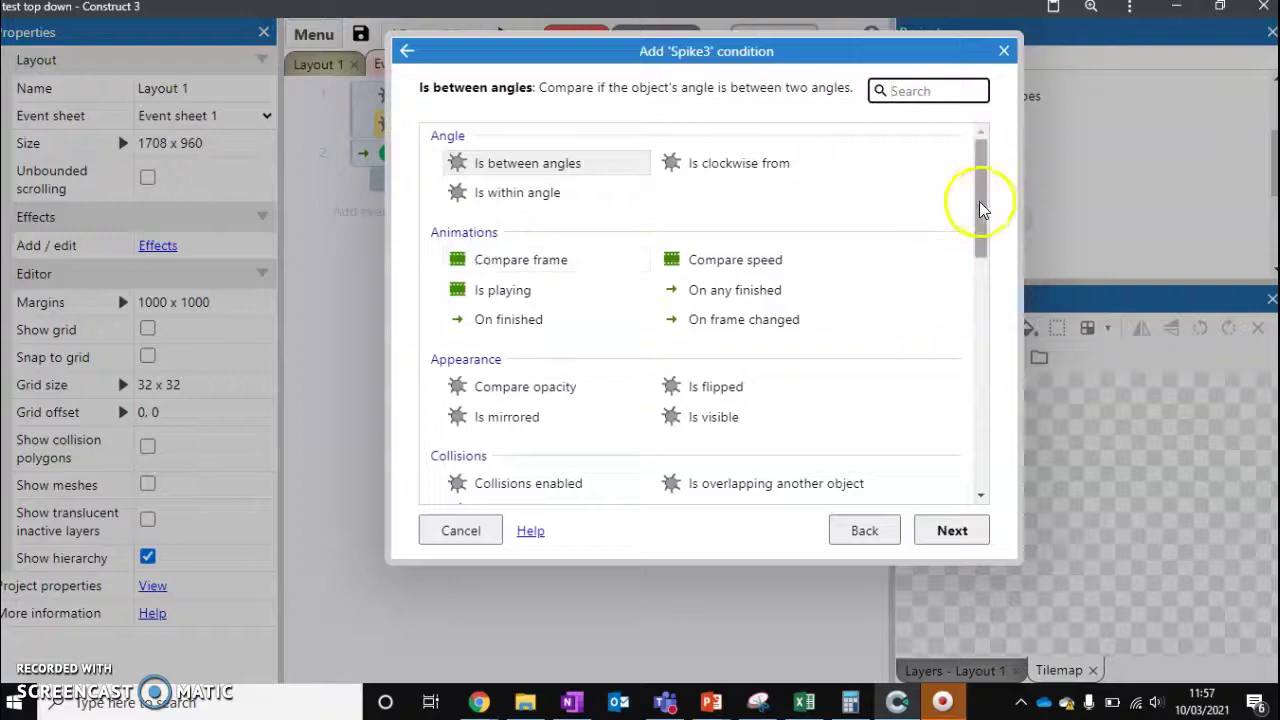
left_click_drag(983, 194, 989, 273)
double_click(858, 253)
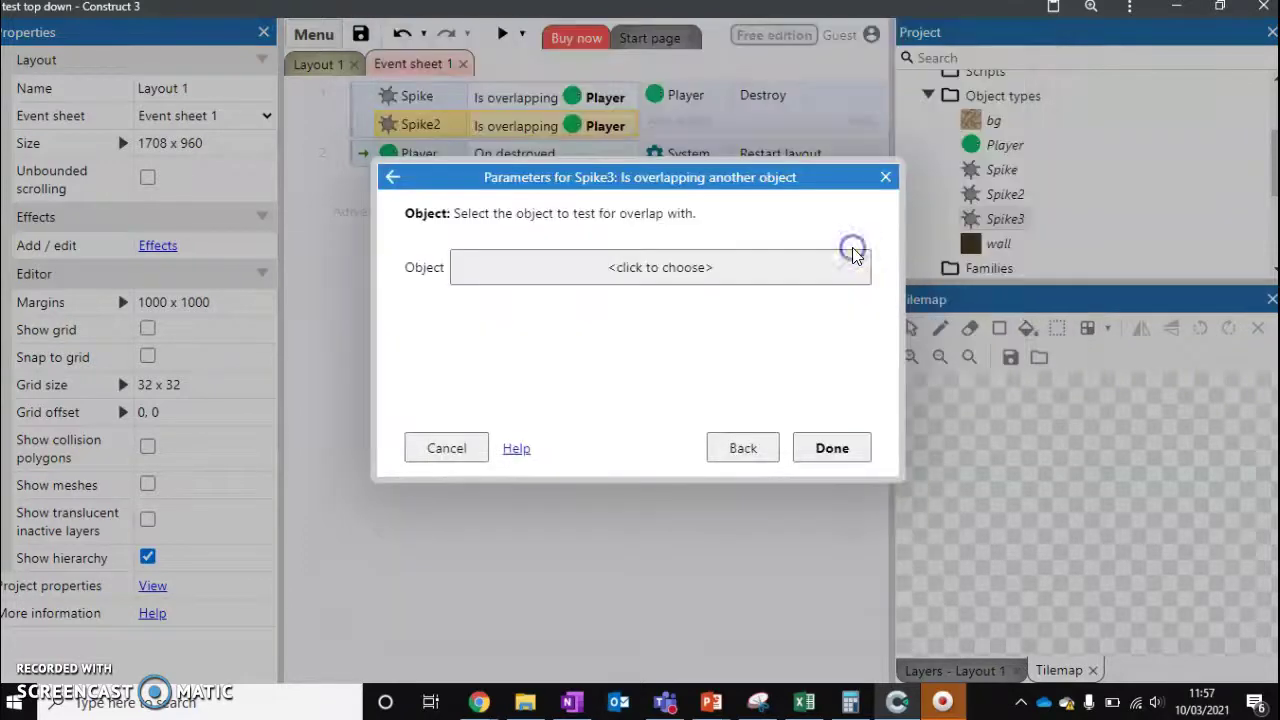
left_click(750, 271)
double_click(717, 286)
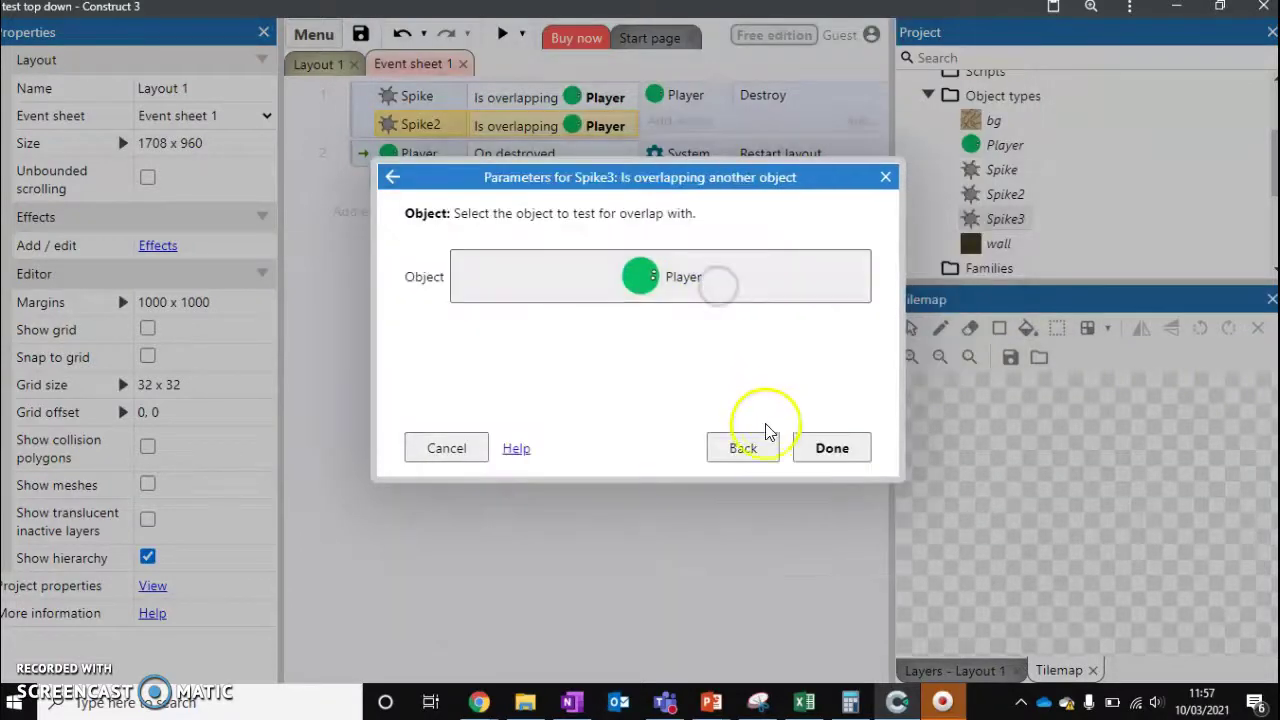
left_click(808, 447)
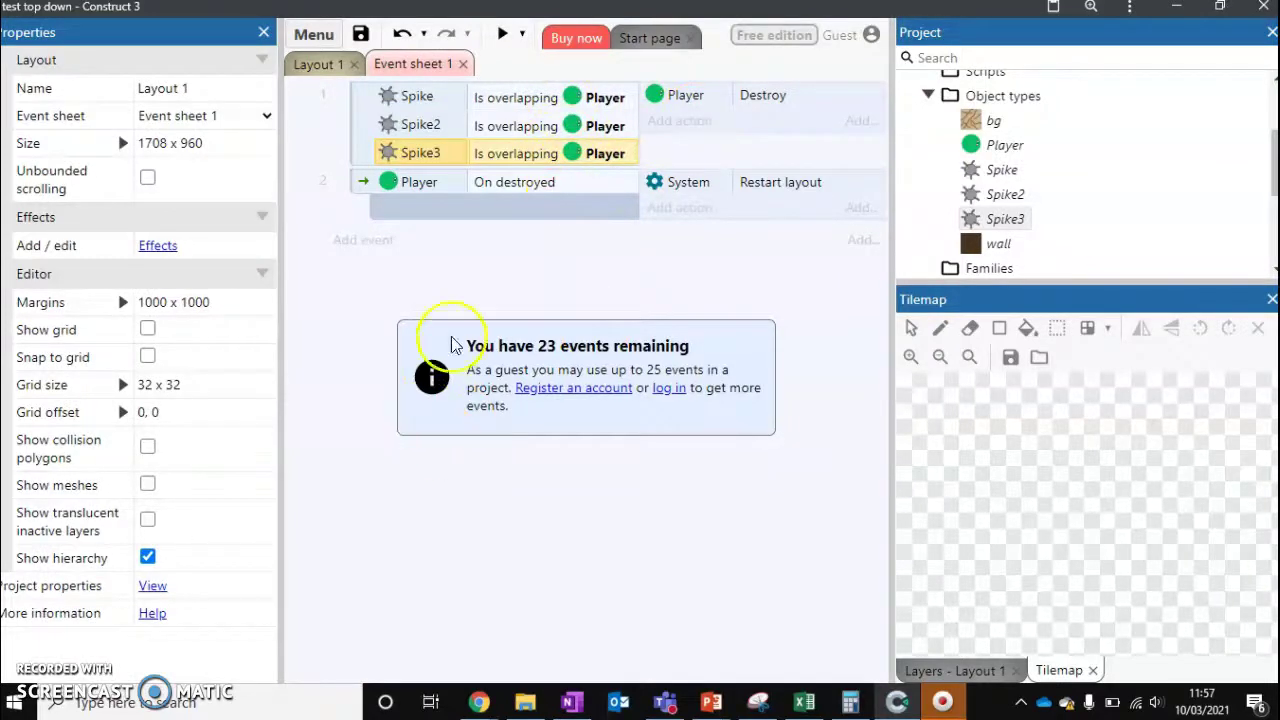
- Preview the game and steer the player into the spikes to test whether touching them destroys the player
left_click(501, 38)
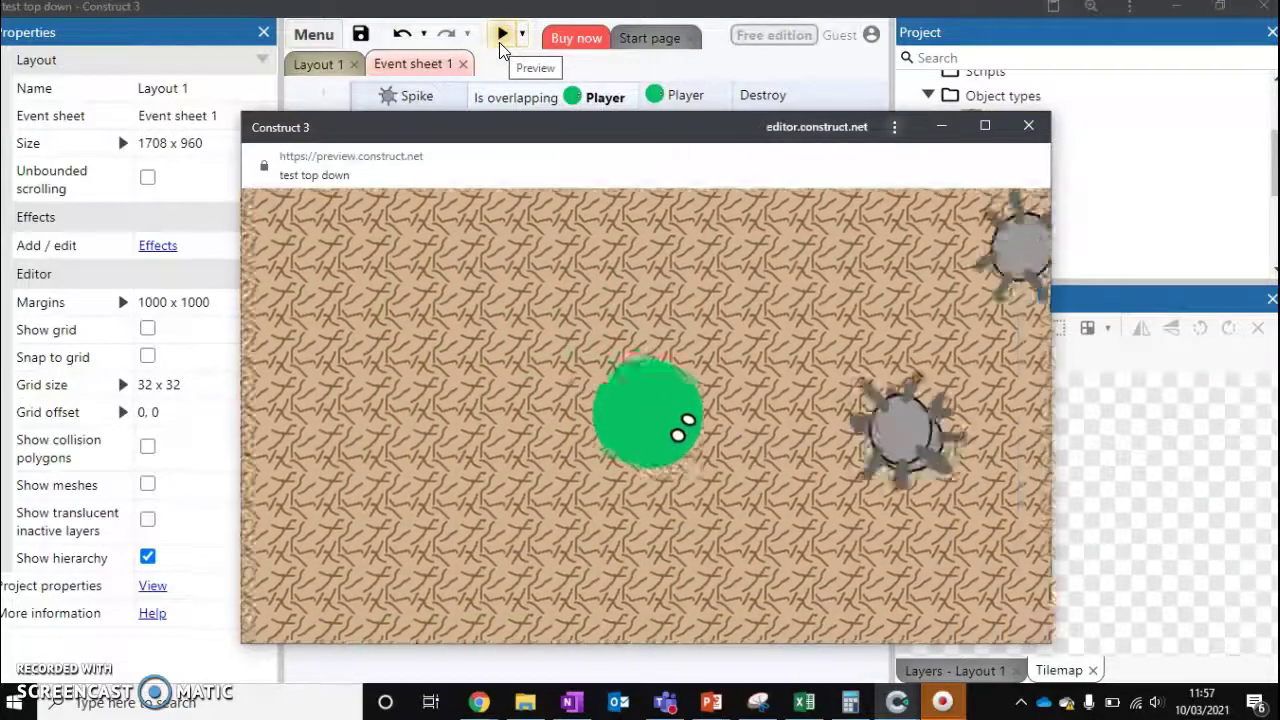
key("Right")
key("Down")
key("Left")
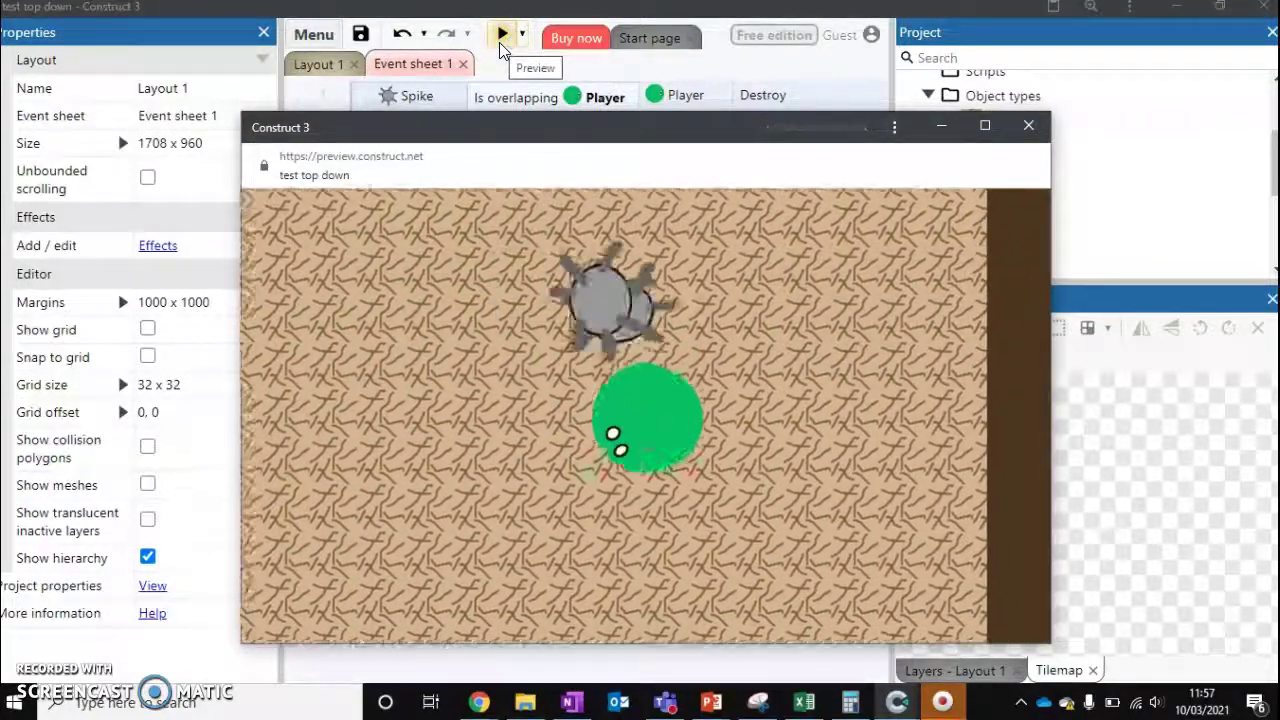
key("Up")
key("Right")
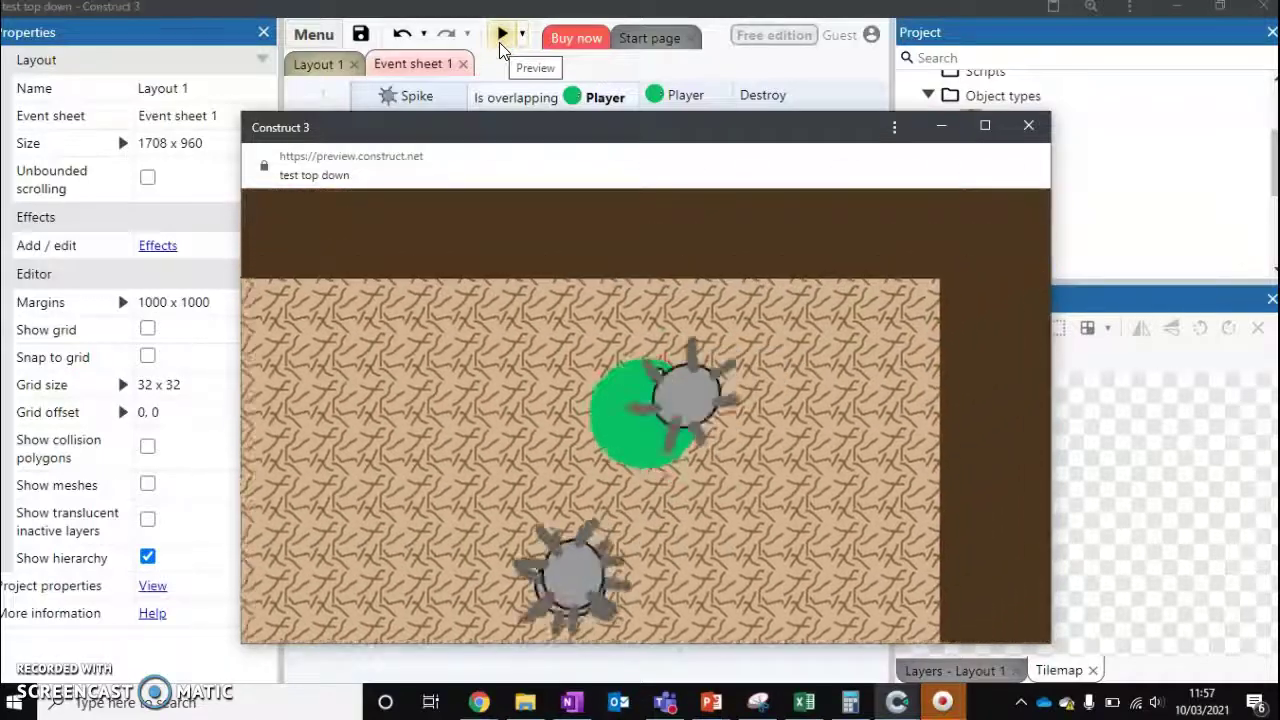
key("Left")
key("Down")
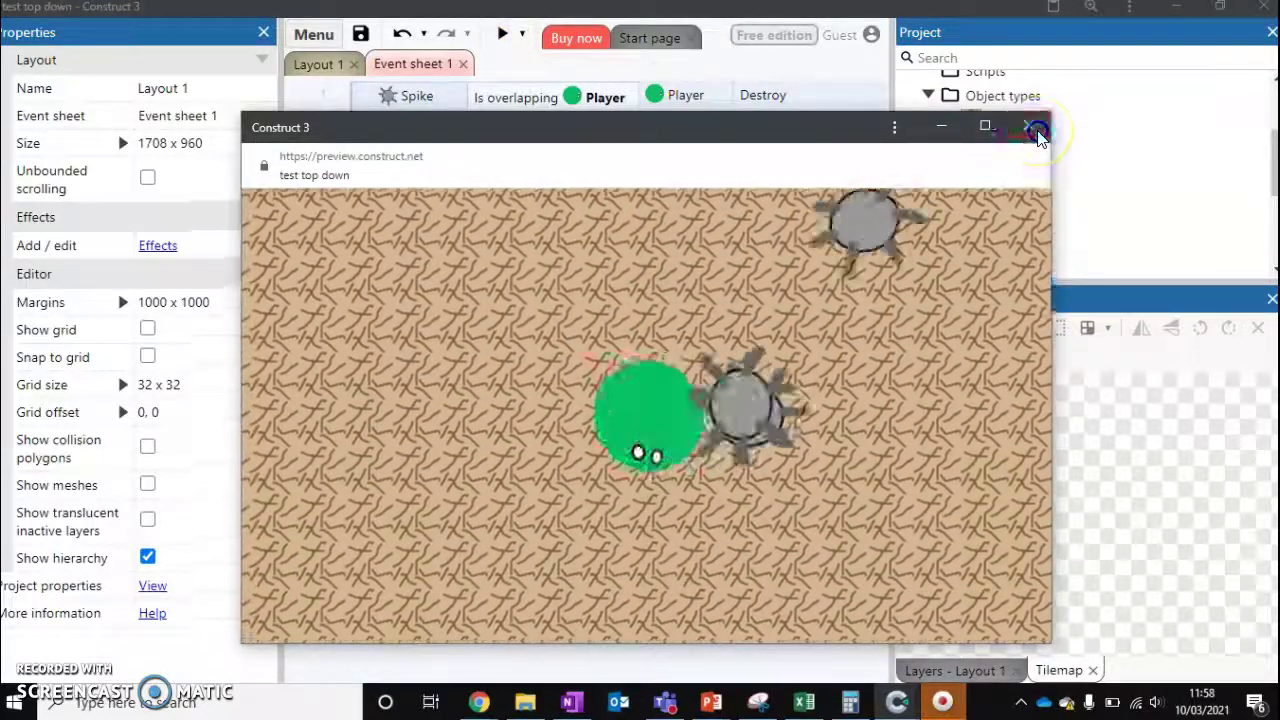
left_click(1028, 125)
left_click(44, 672)
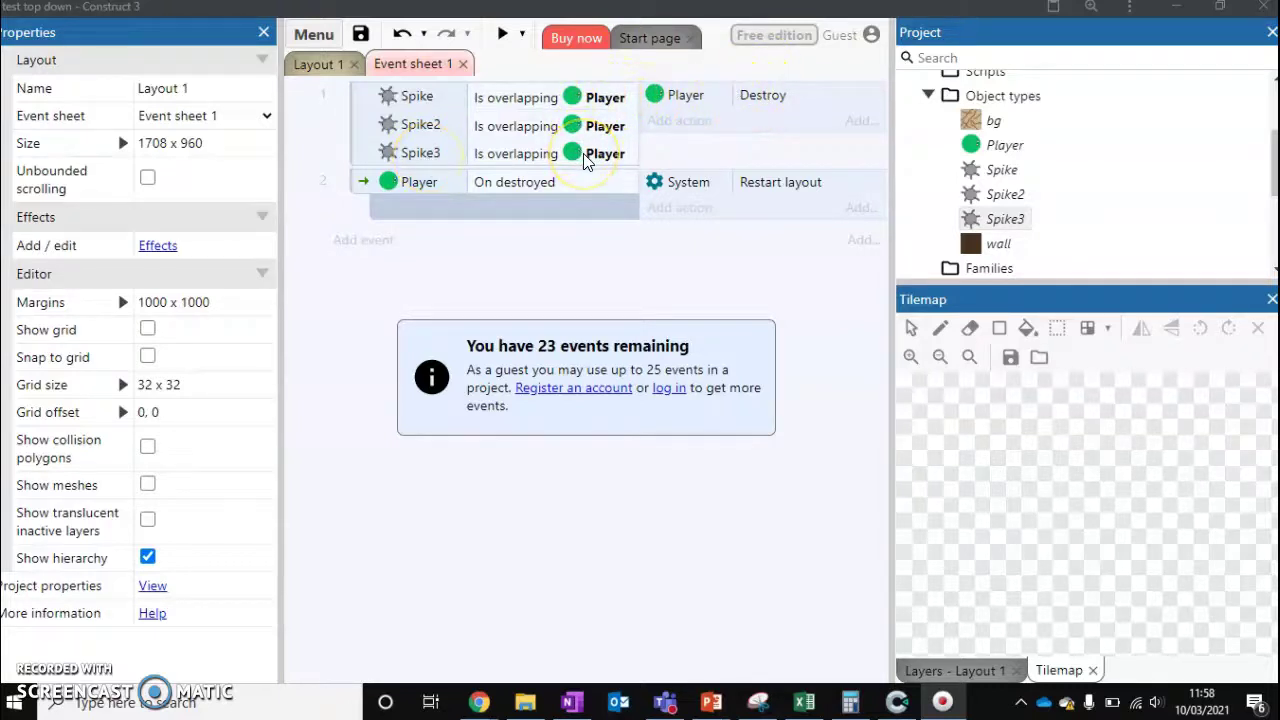
- Turn the player-destroying event with the three spike overlap conditions into an OR block
right_click(349, 114)
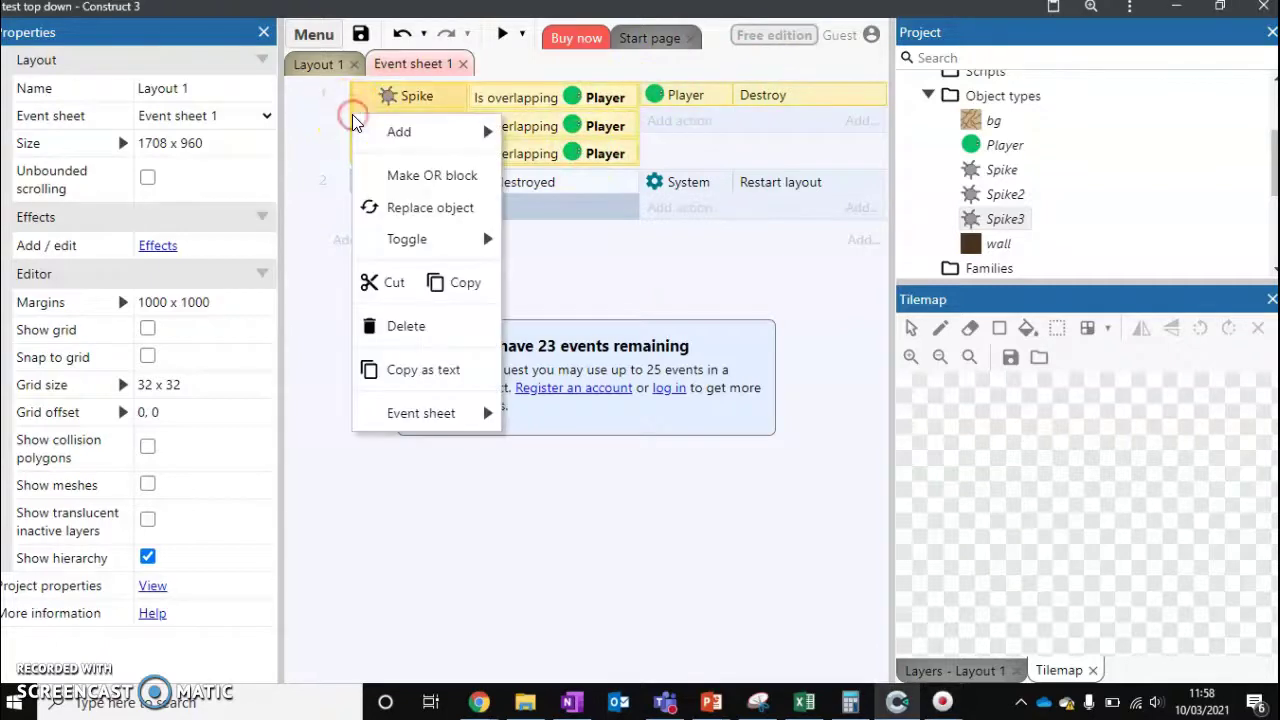
left_click(409, 175)
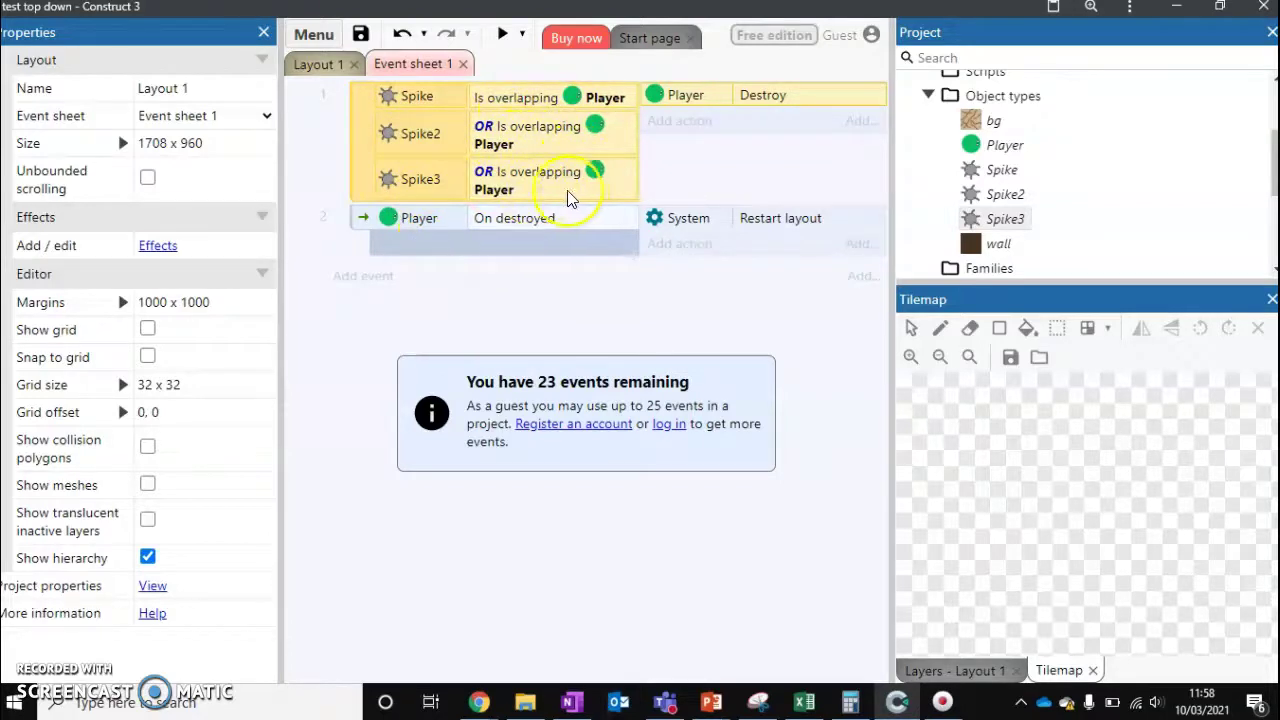
- Preview the game, steer the player right and down into the spikes to test the OR conditions, and return to Layout 1
left_click(502, 36)
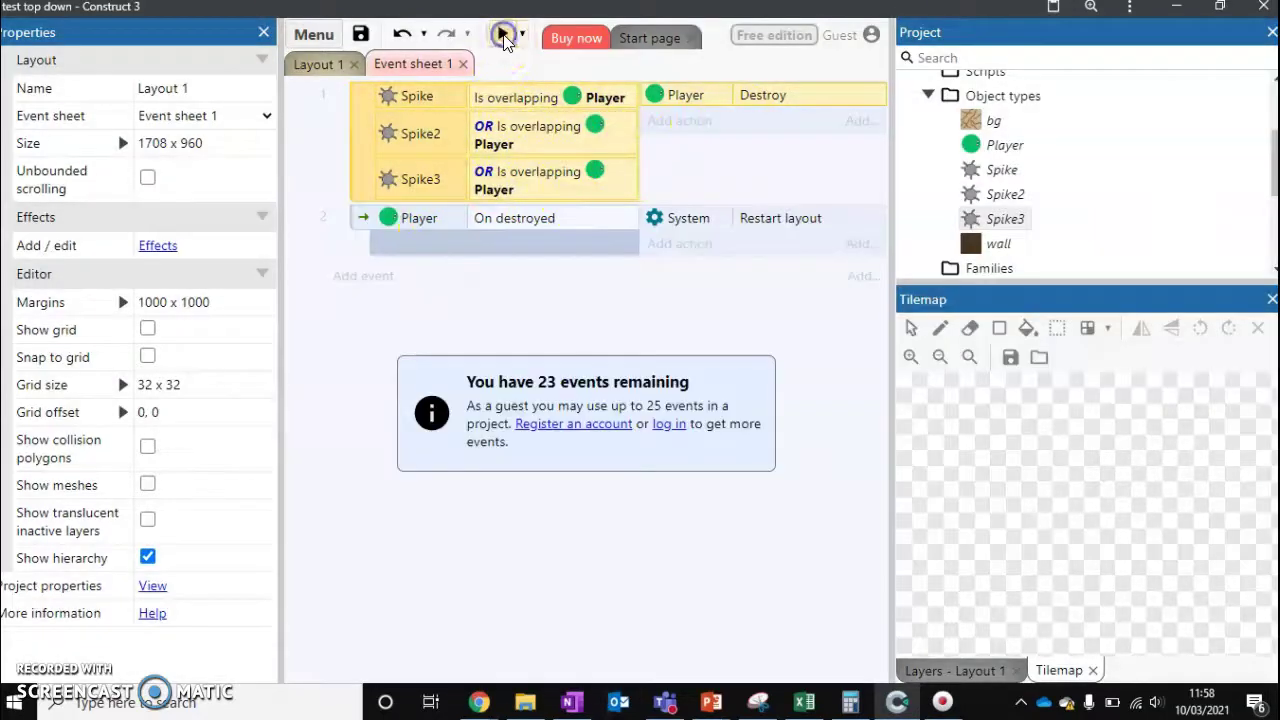
key("Right")
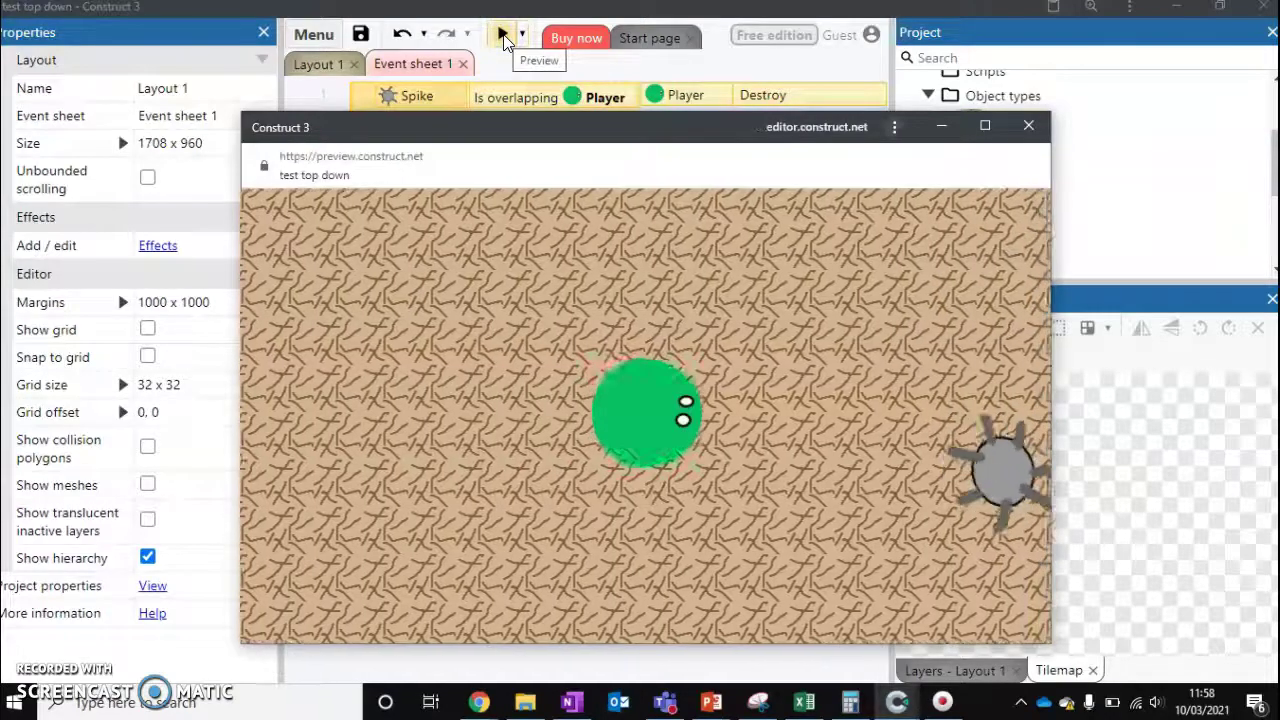
key("Down")
key("Right")
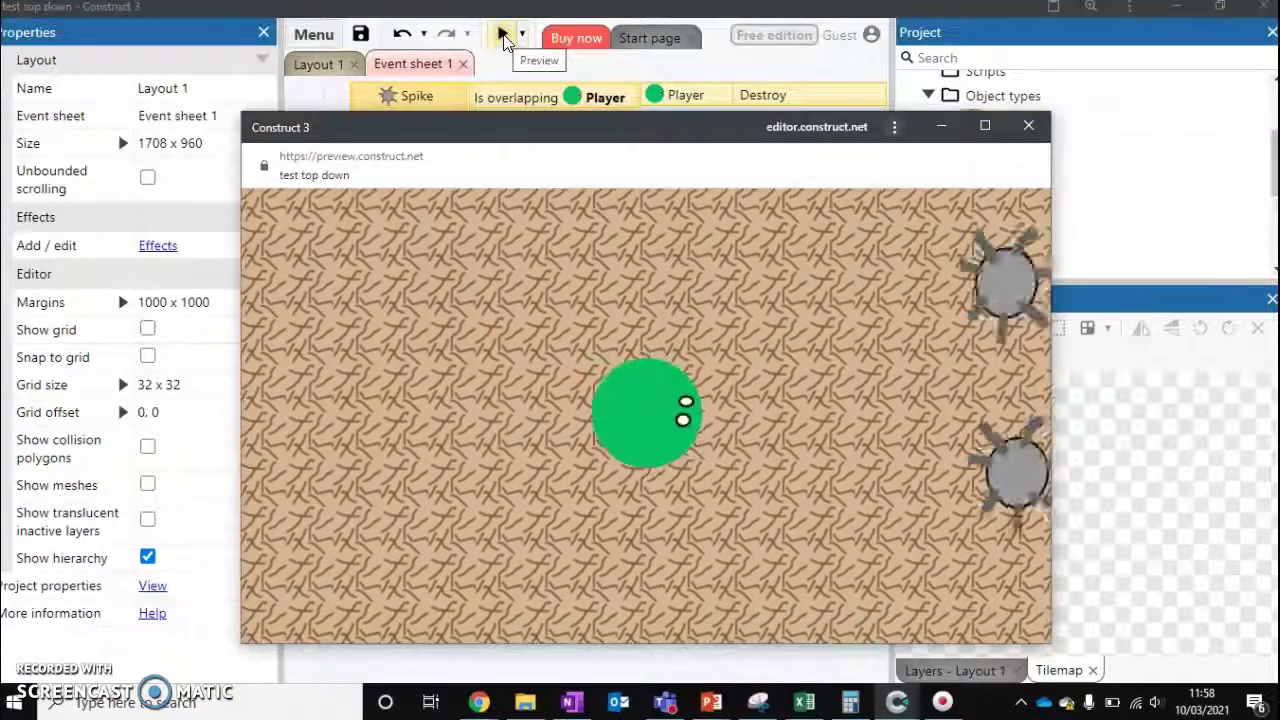
key("Down")
key("Right")
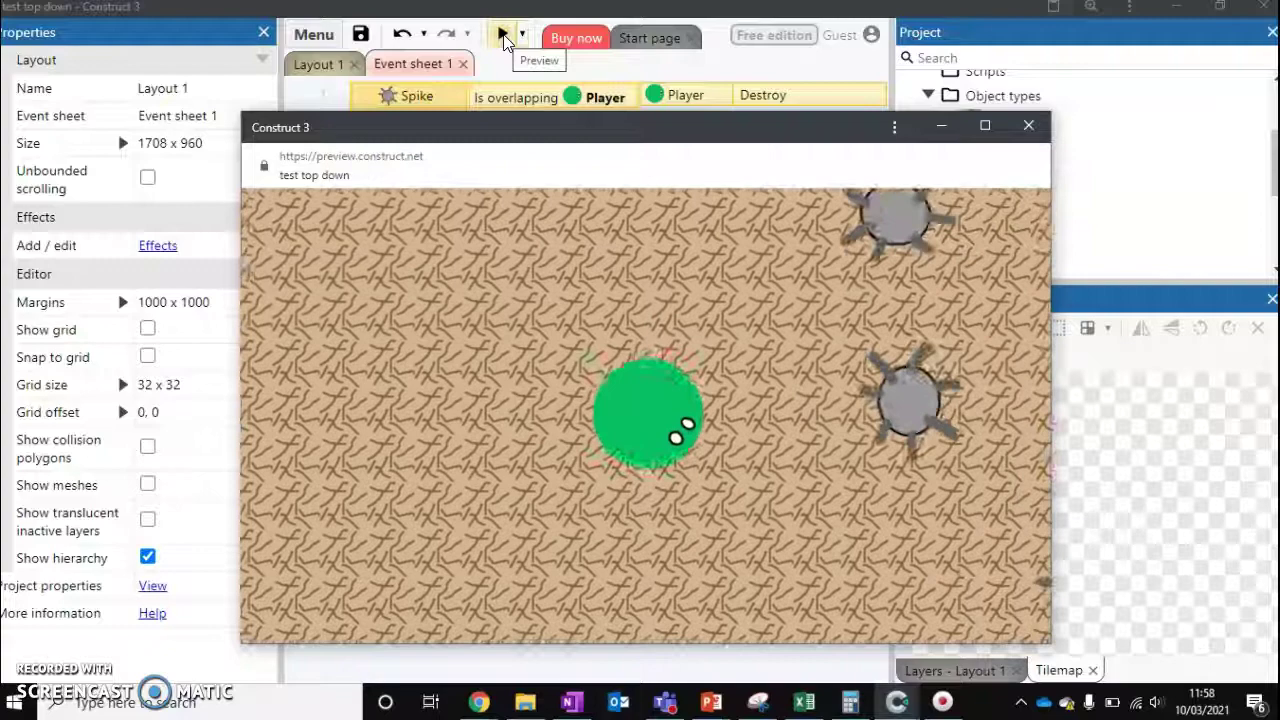
key("Right")
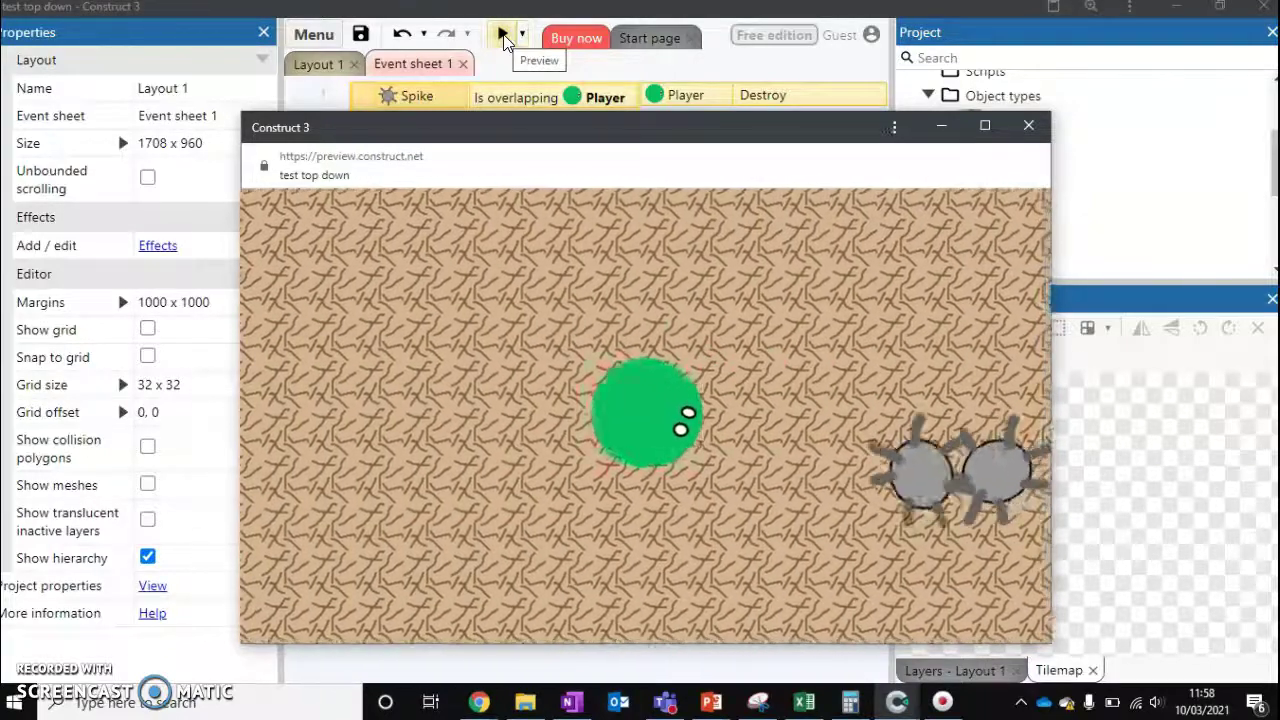
left_click(1022, 130)
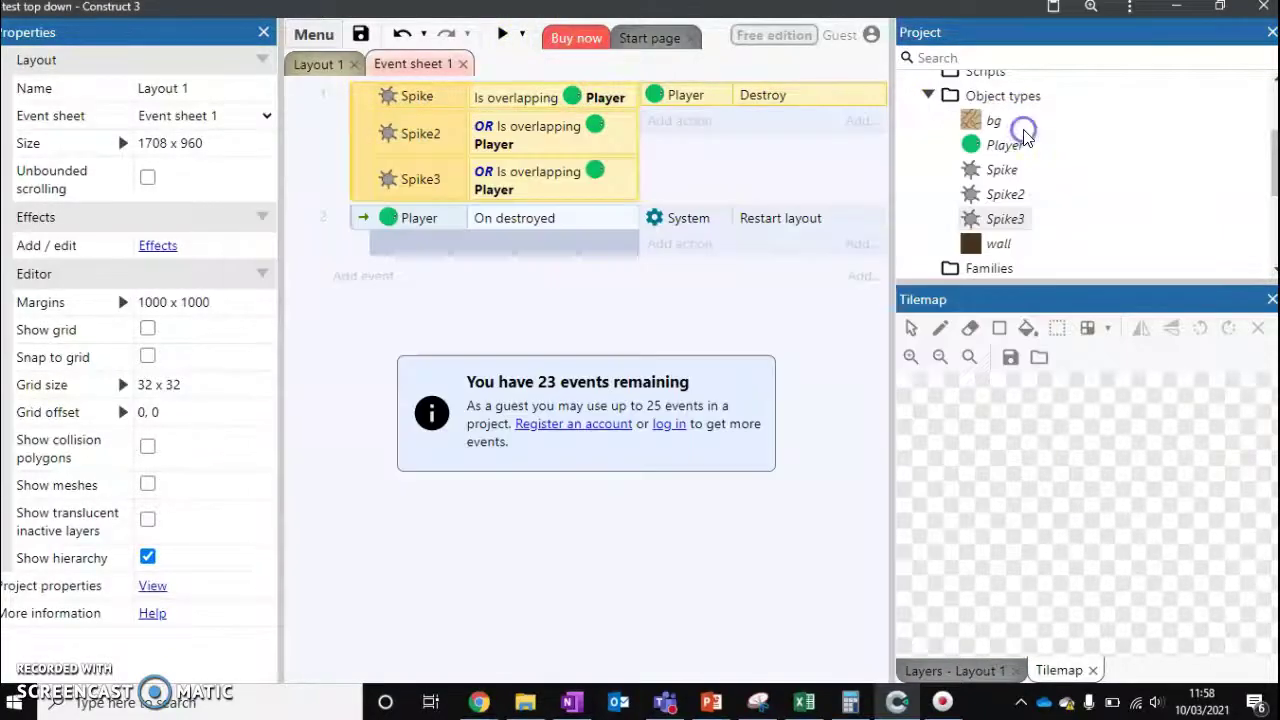
left_click(318, 66)
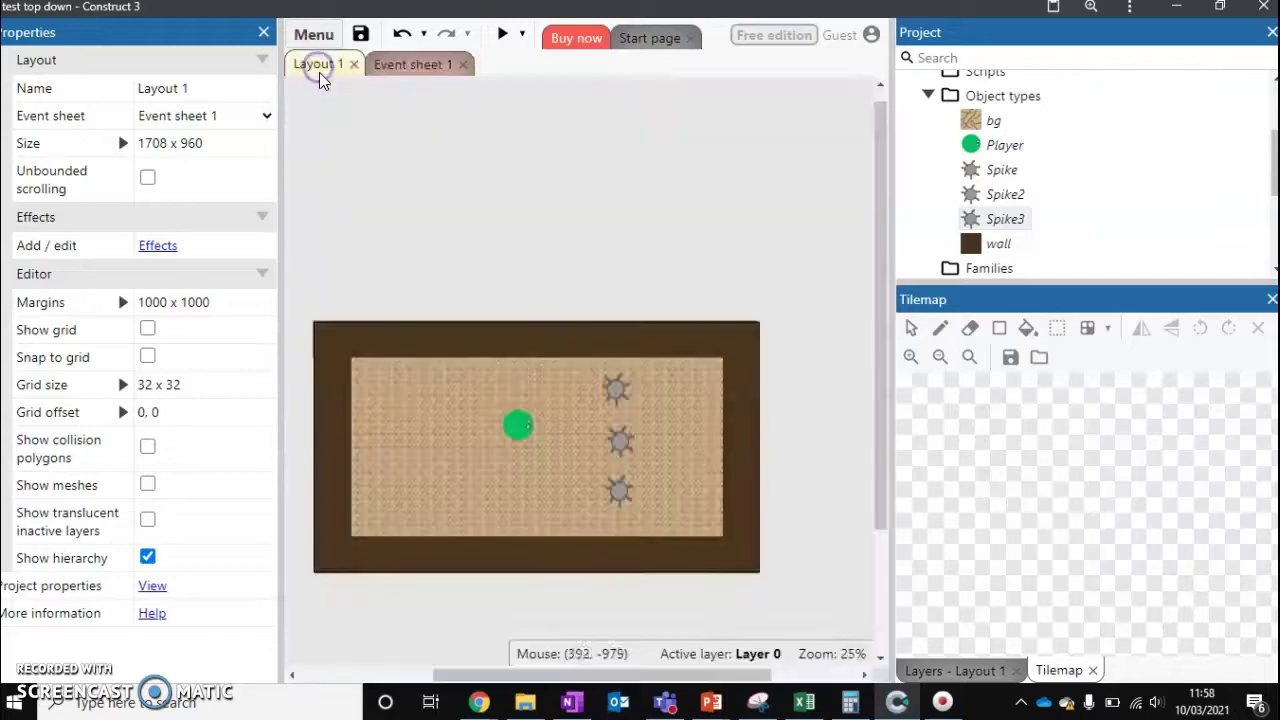